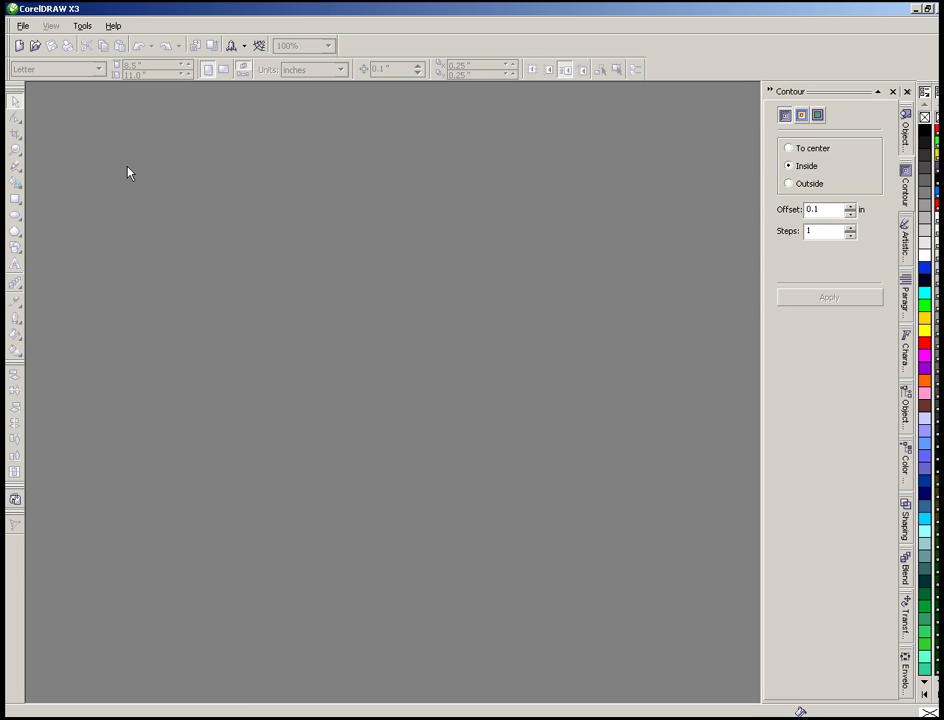
# Create a new blank Letter drawing and uncheck Toolbox in the toolbar list to hide it.
pyautogui.click(18, 46)
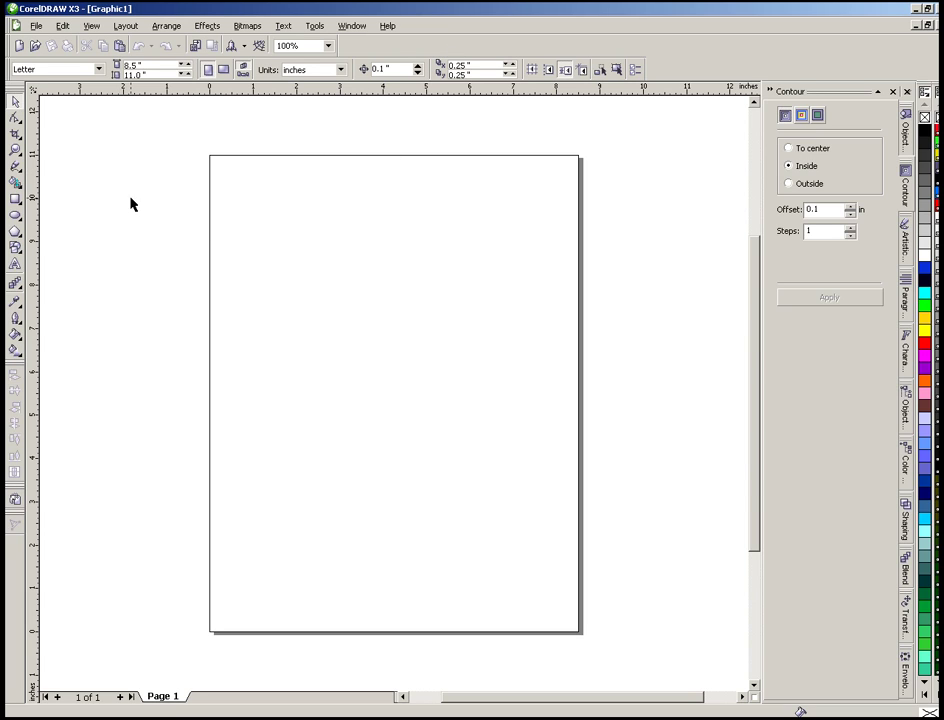
pyautogui.rightClick(403, 49)
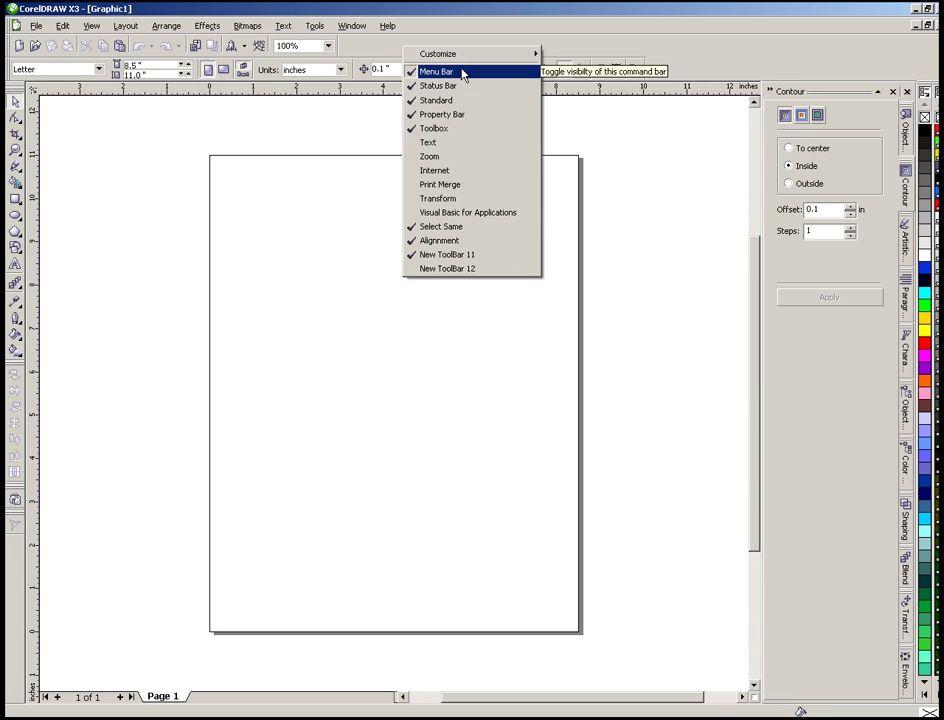
pyautogui.click(443, 137)
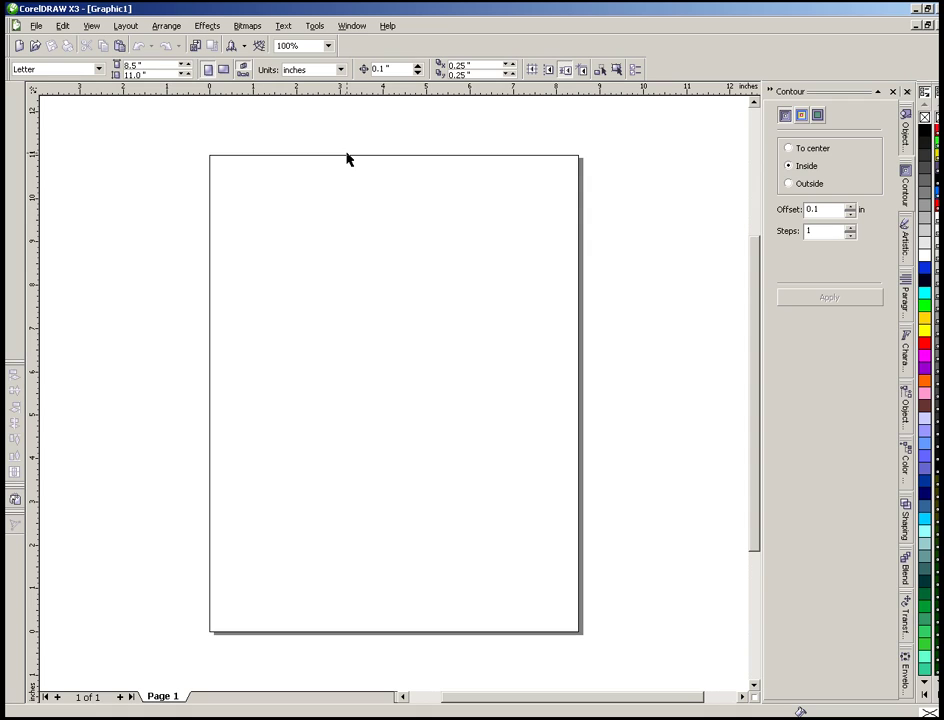
# Re-check Toolbox, float it lower over the page, then dock it back along the left edge.
pyautogui.rightClick(412, 44)
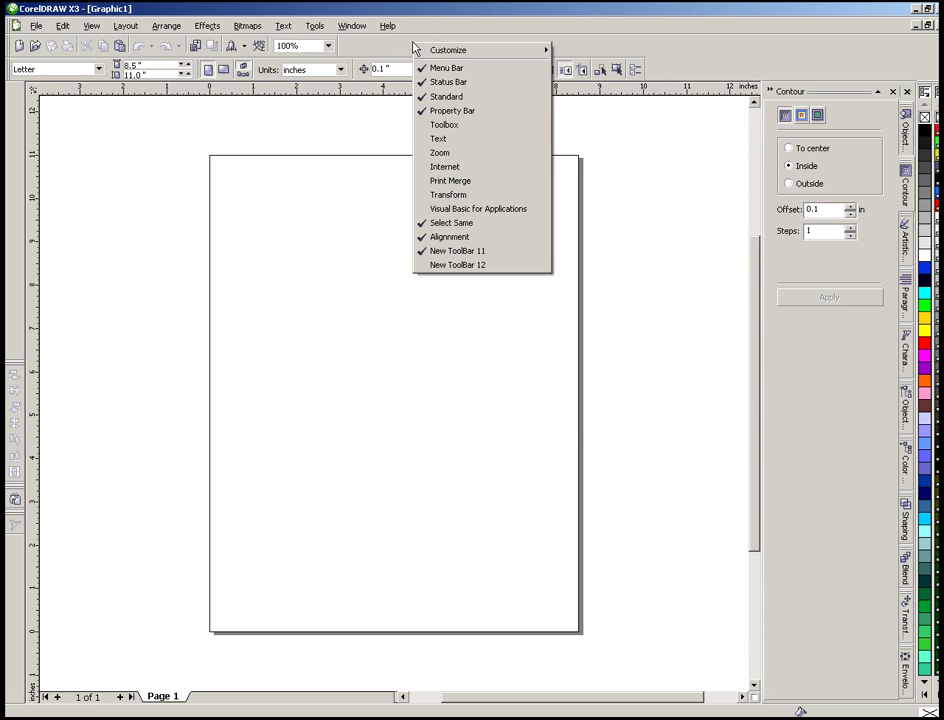
pyautogui.click(460, 128)
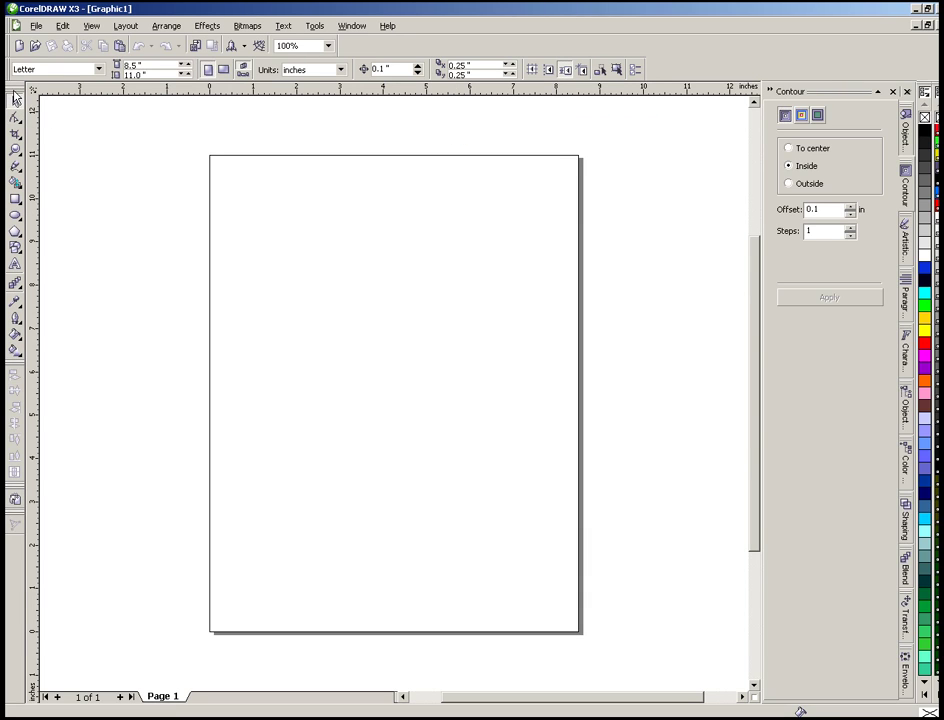
pyautogui.moveTo(14, 97); pyautogui.dragTo(367, 212)
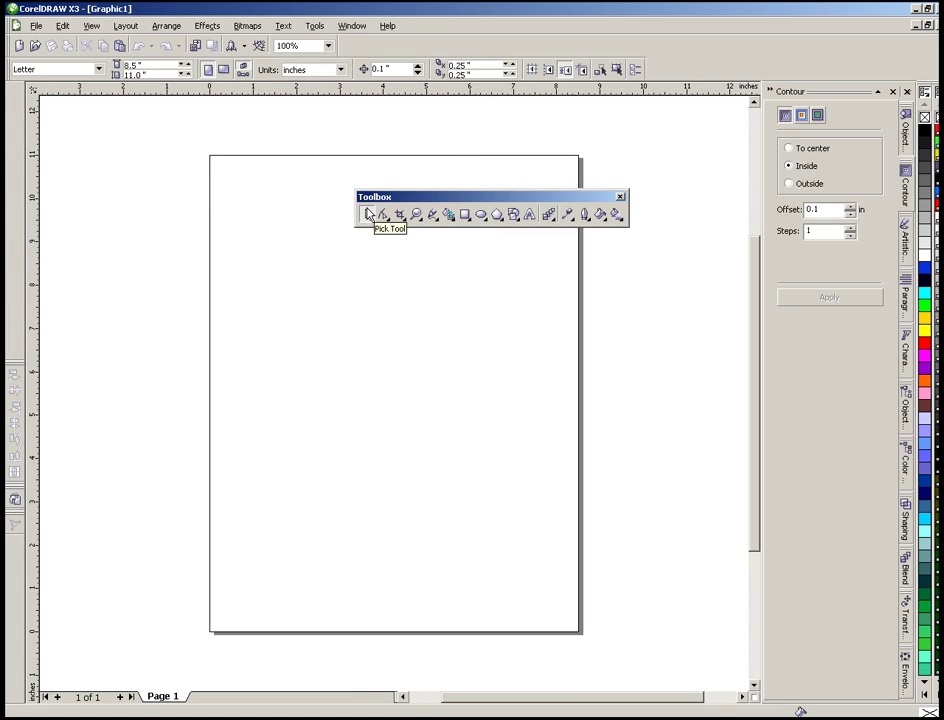
pyautogui.click(516, 191)
pyautogui.moveTo(487, 196); pyautogui.dragTo(455, 307)
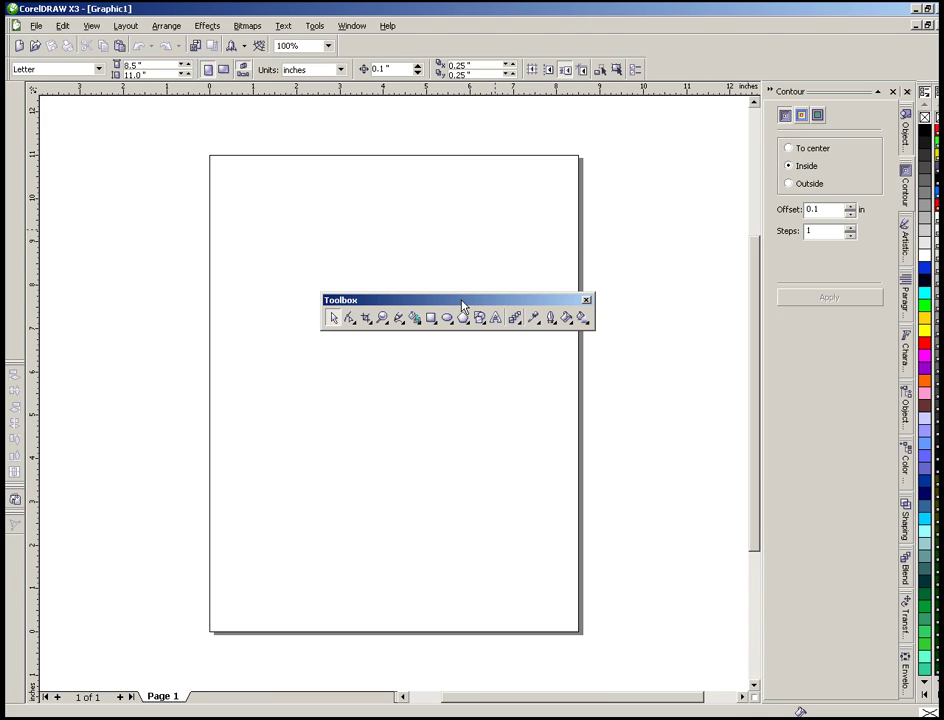
pyautogui.moveTo(461, 305); pyautogui.dragTo(22, 70)
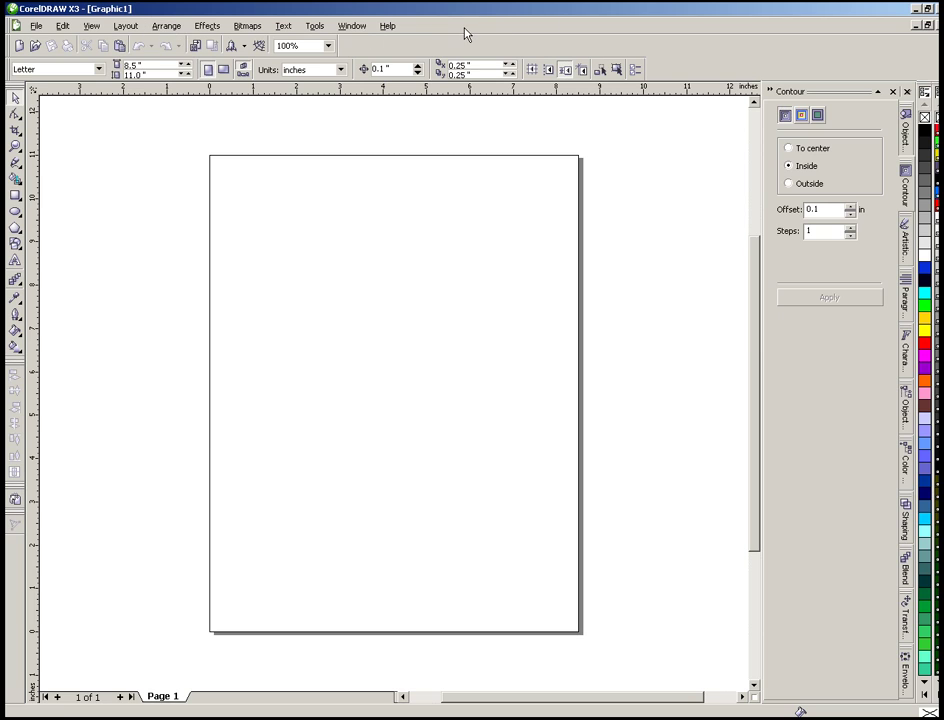
pyautogui.rightClick(432, 24)
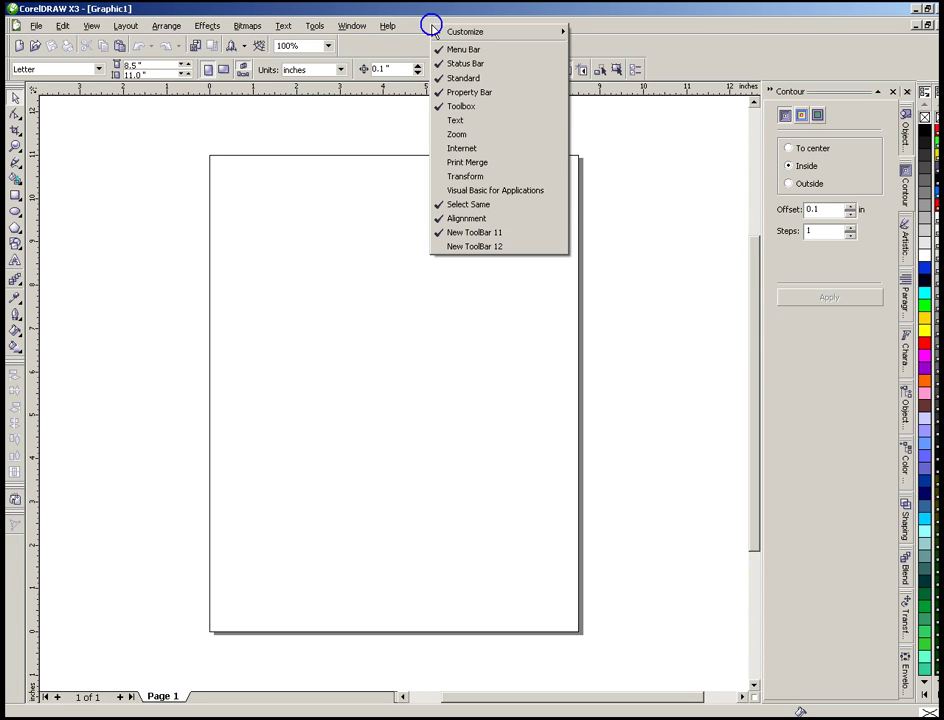
pyautogui.click(487, 53)
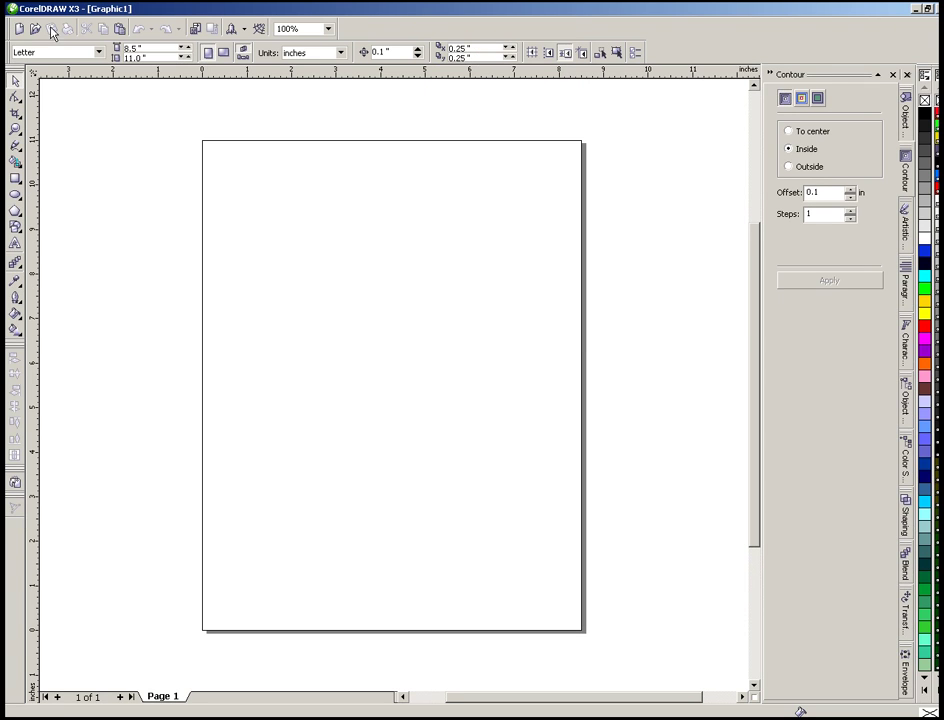
pyautogui.rightClick(377, 28)
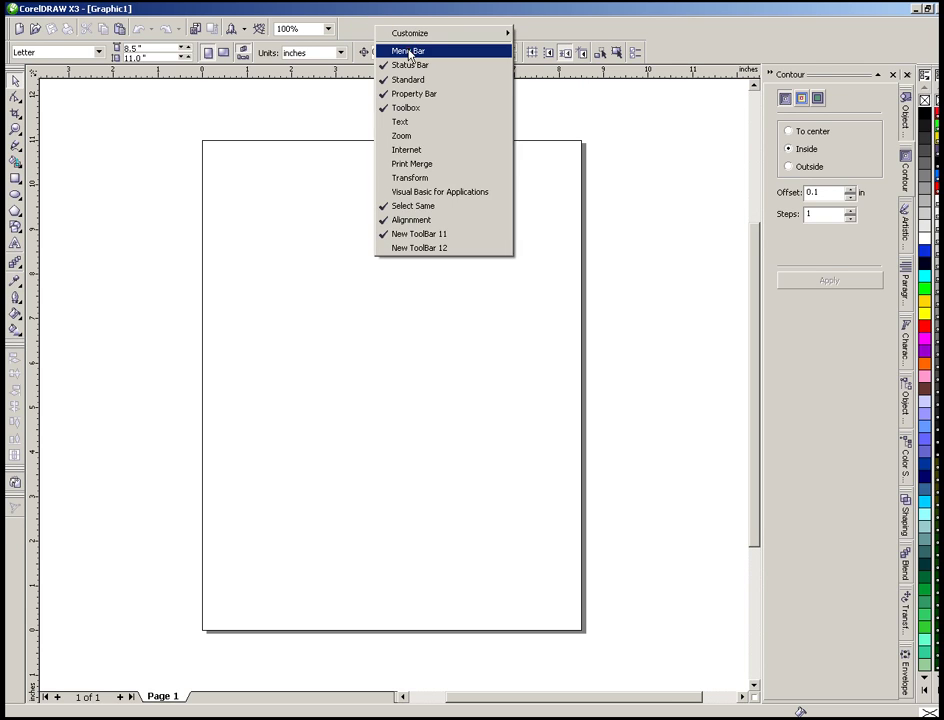
pyautogui.click(405, 50)
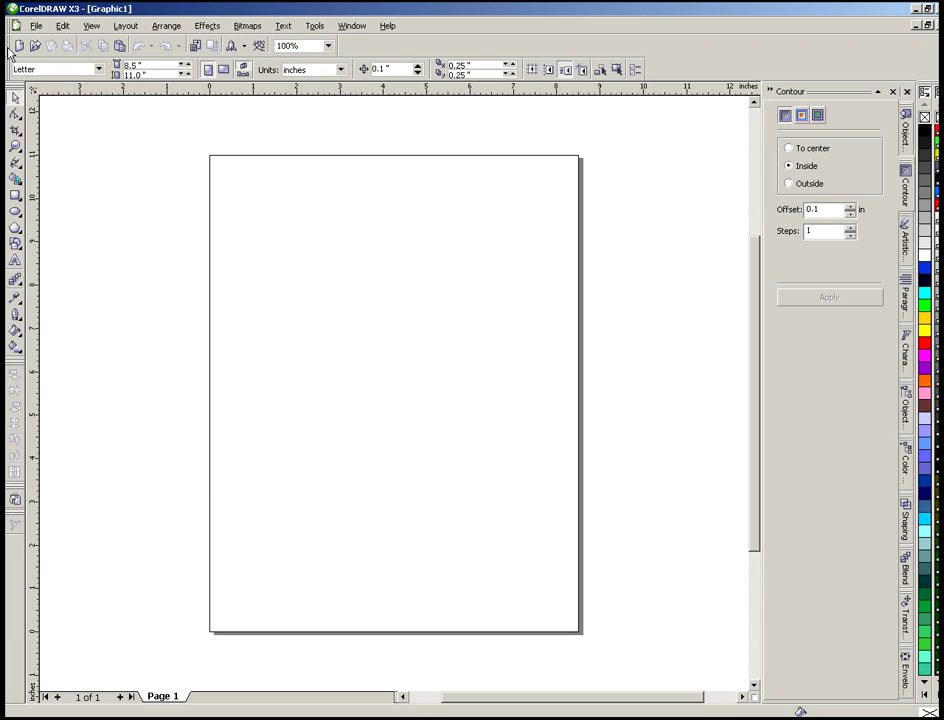
pyautogui.moveTo(9, 52); pyautogui.dragTo(476, 53)
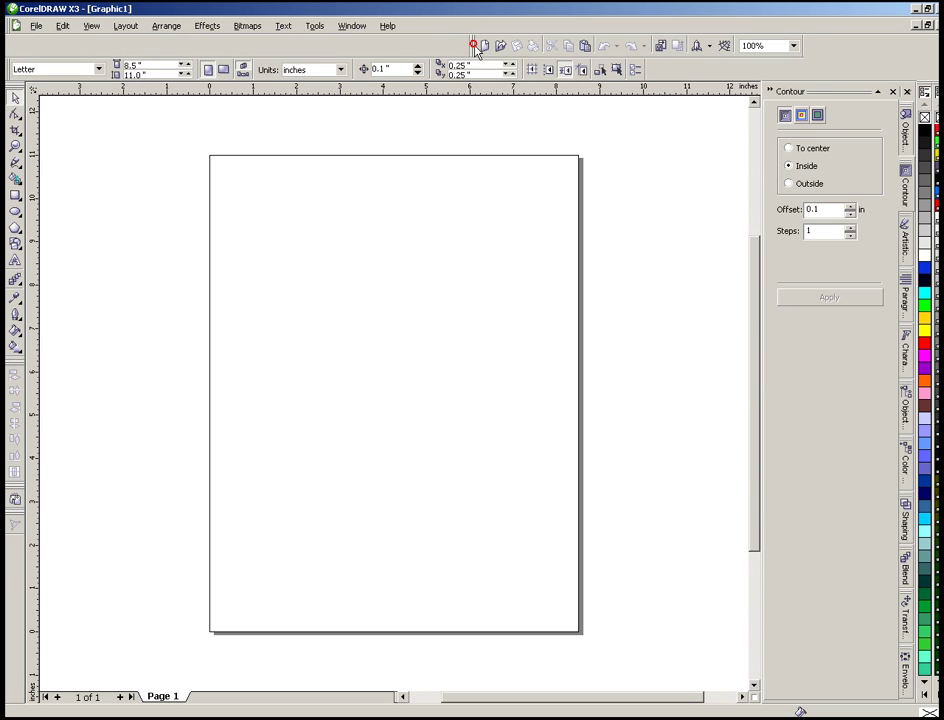
pyautogui.moveTo(476, 46); pyautogui.dragTo(649, 76)
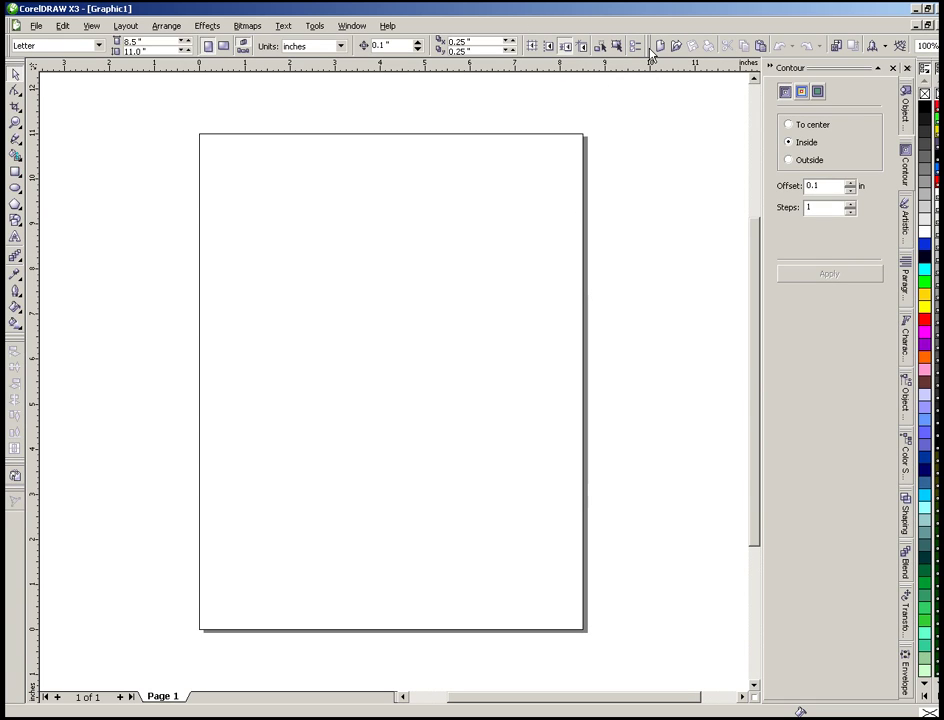
pyautogui.moveTo(650, 52); pyautogui.dragTo(12, 31)
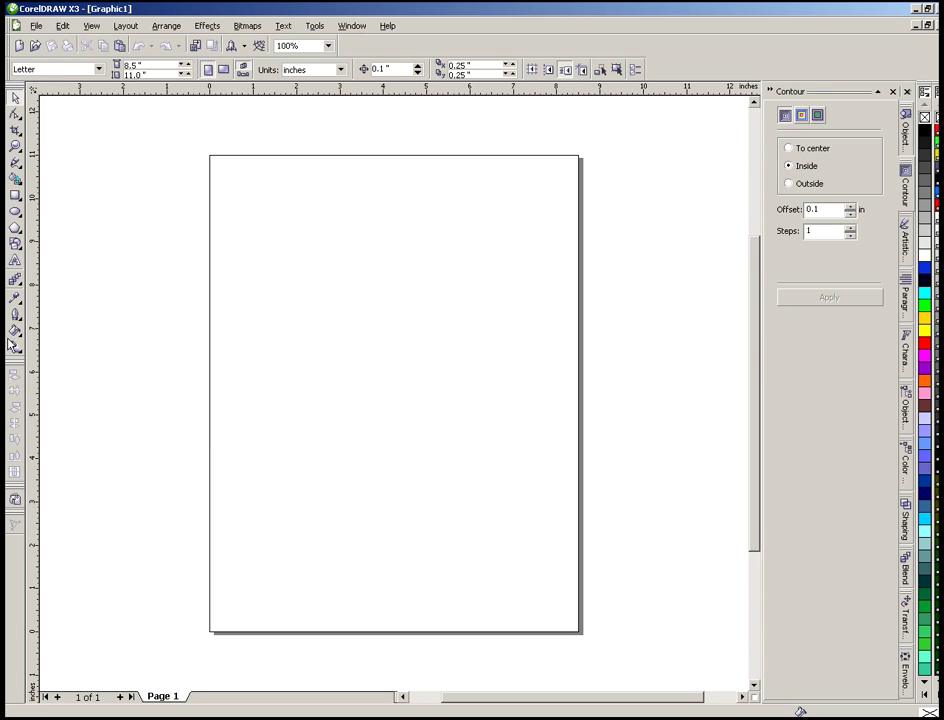
pyautogui.rightClick(14, 222)
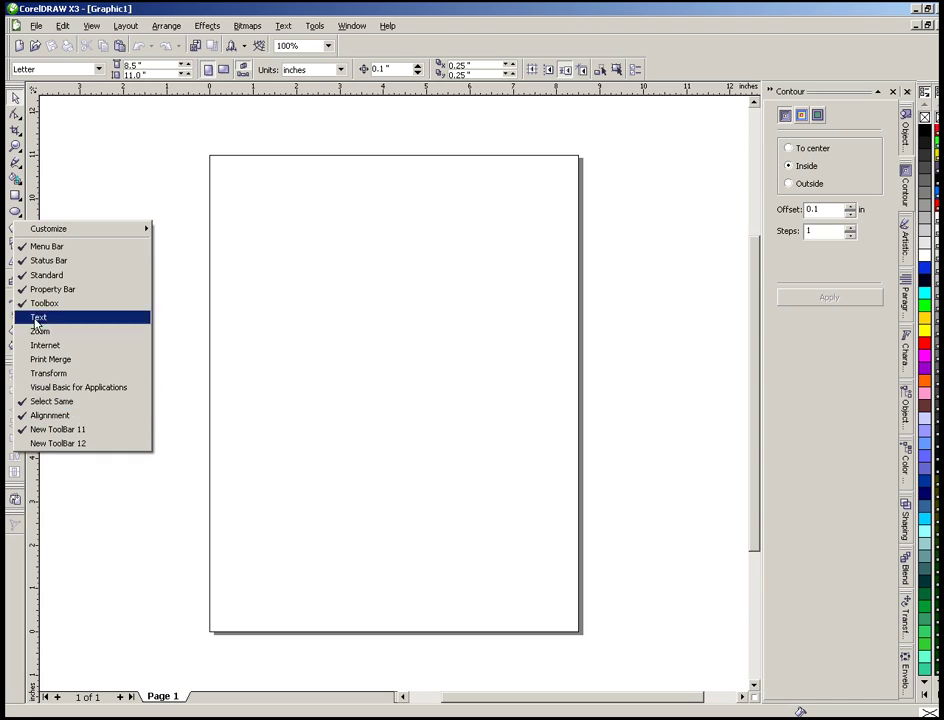
pyautogui.click(258, 351)
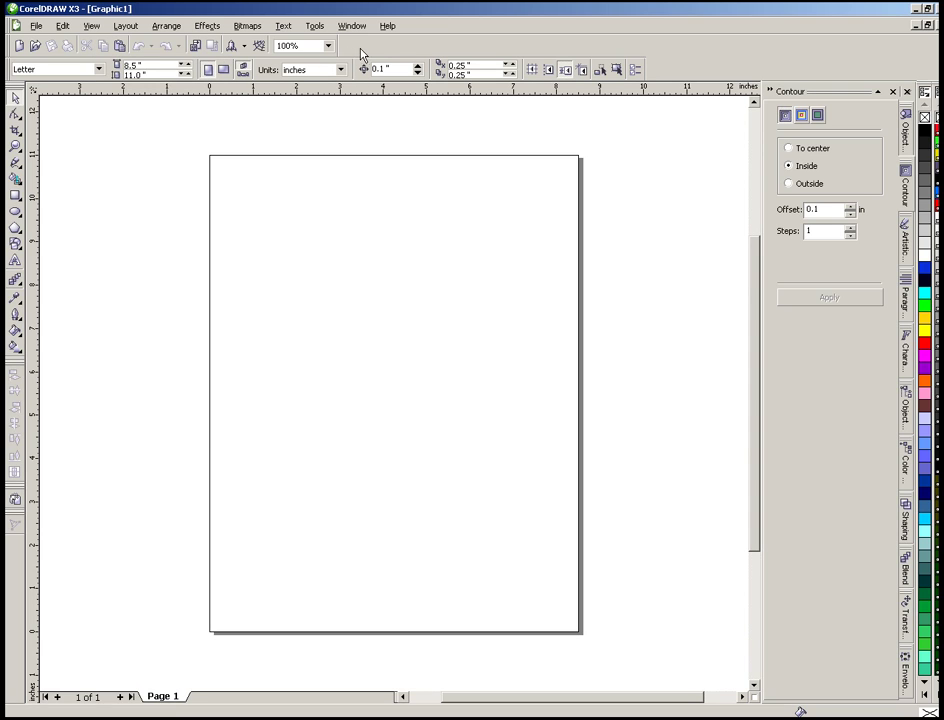
pyautogui.rightClick(8, 46)
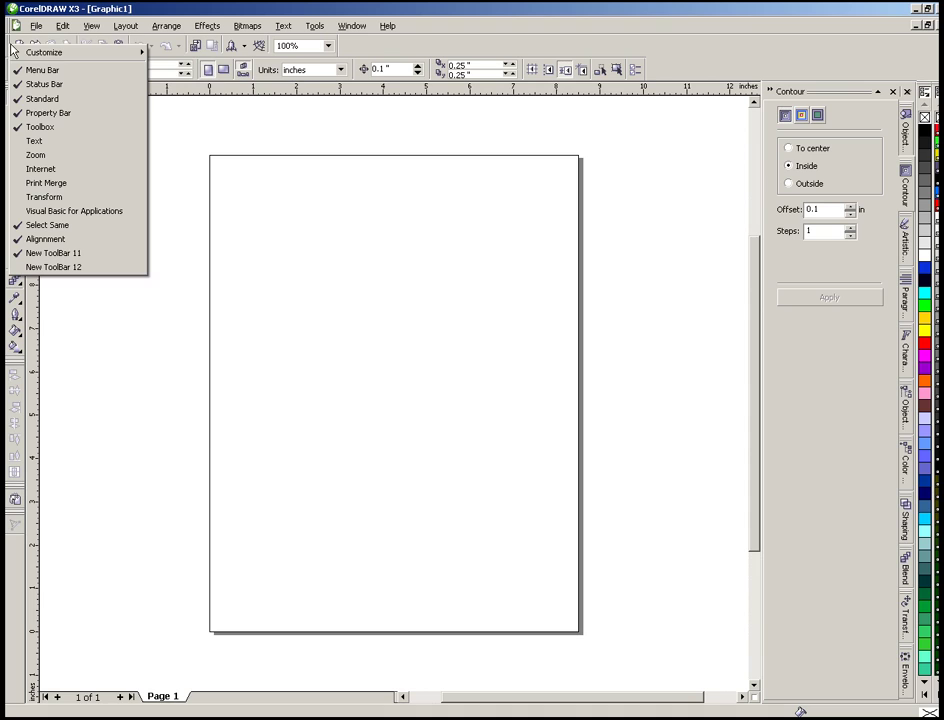
pyautogui.moveTo(90, 52)
pyautogui.moveTo(207, 60)
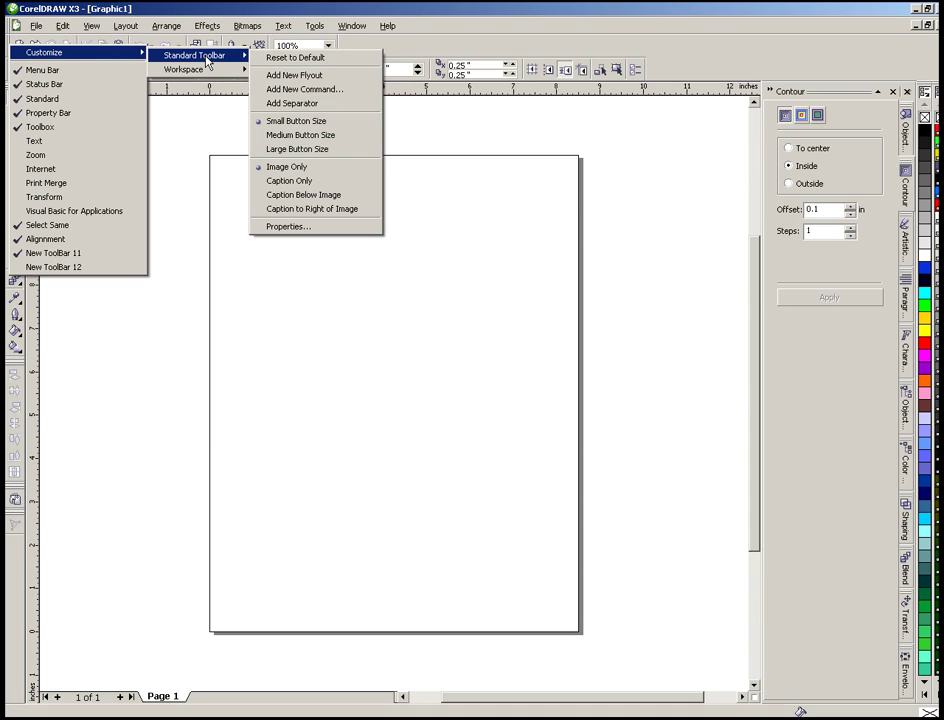
pyautogui.click(309, 36)
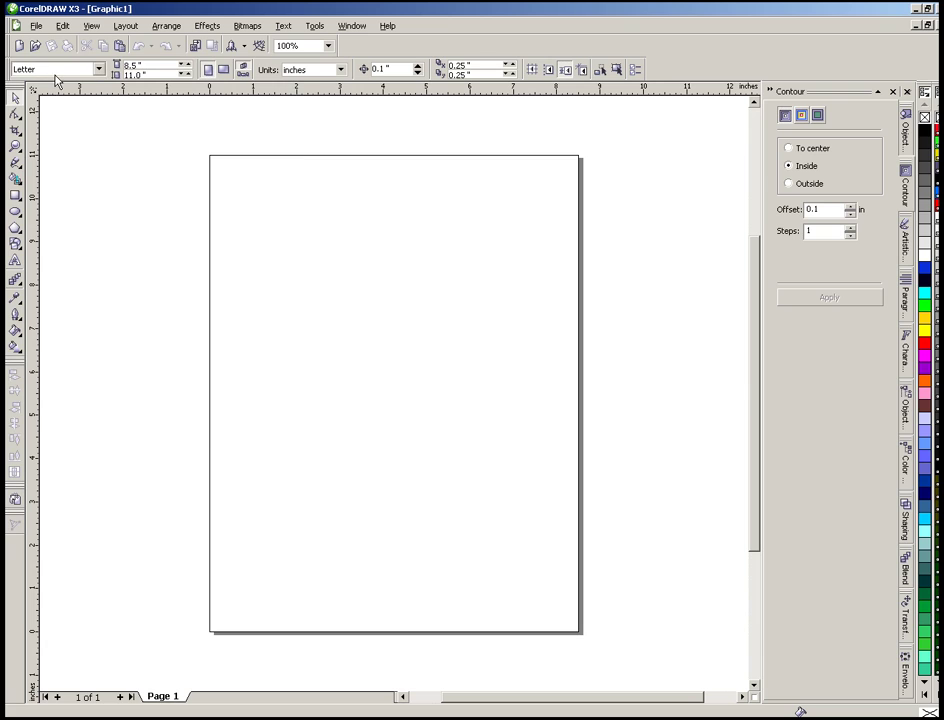
pyautogui.click(38, 26)
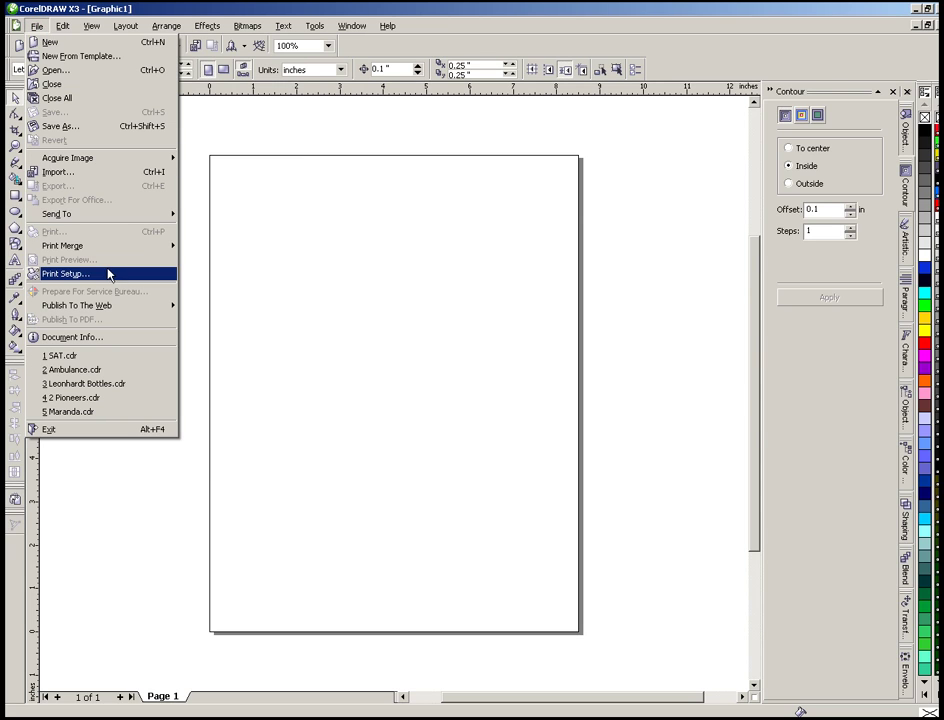
pyautogui.moveTo(101, 307)
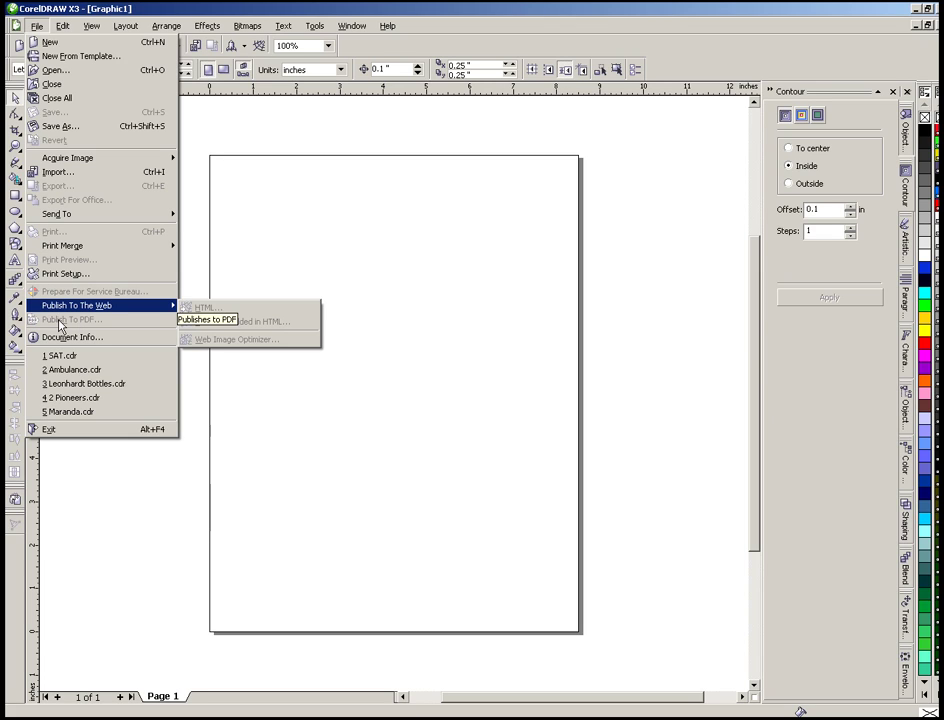
pyautogui.click(303, 258)
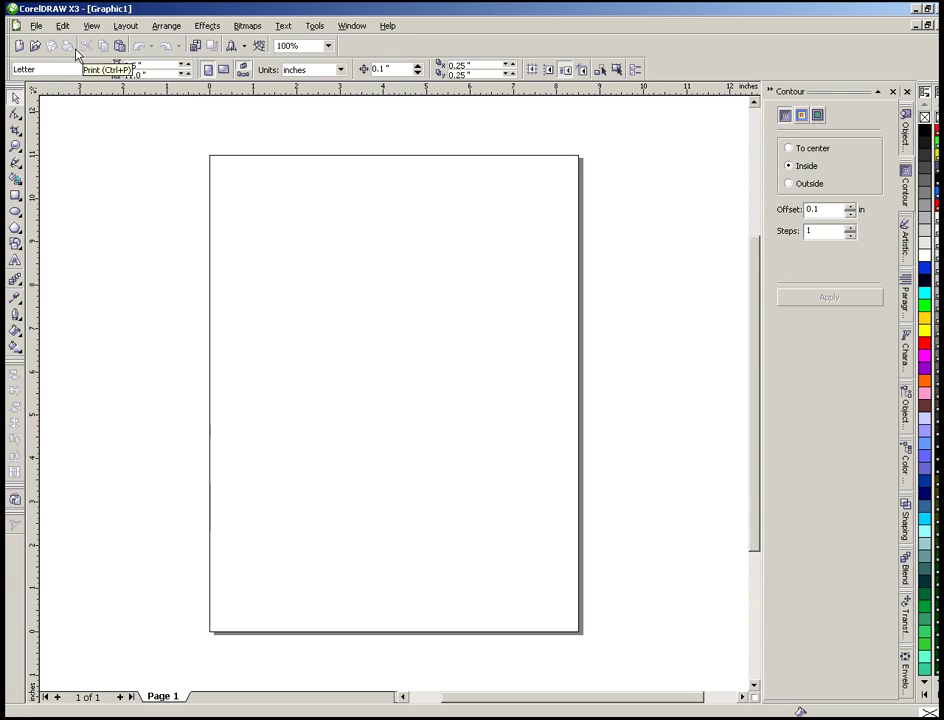
# In Options > Customization > Commands, drag File's Publish To PDF command onto the Standard toolbar.
pyautogui.click(316, 27)
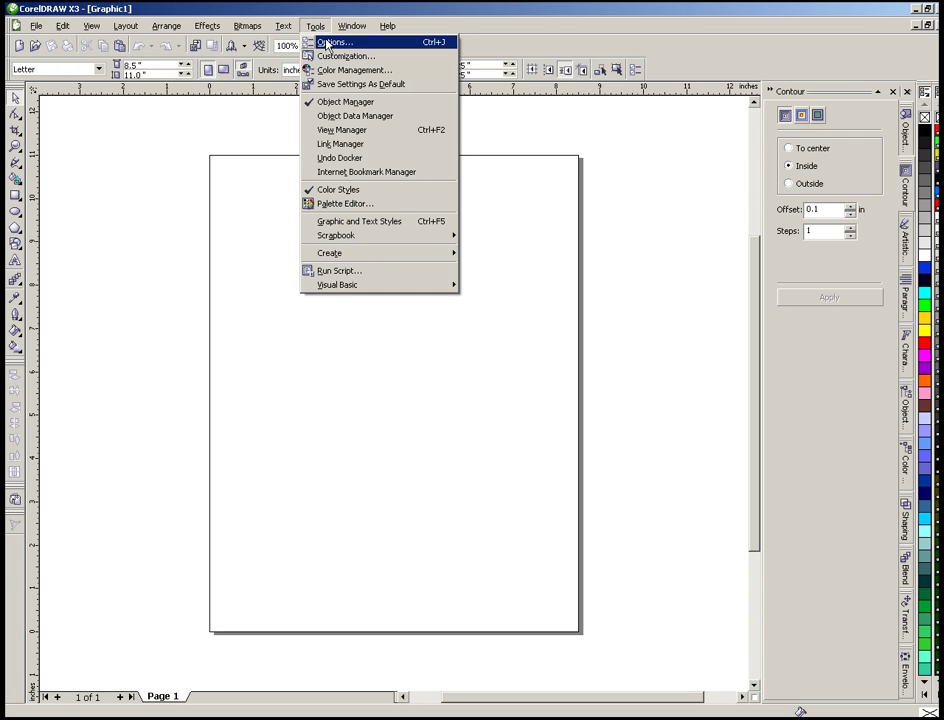
pyautogui.click(328, 56)
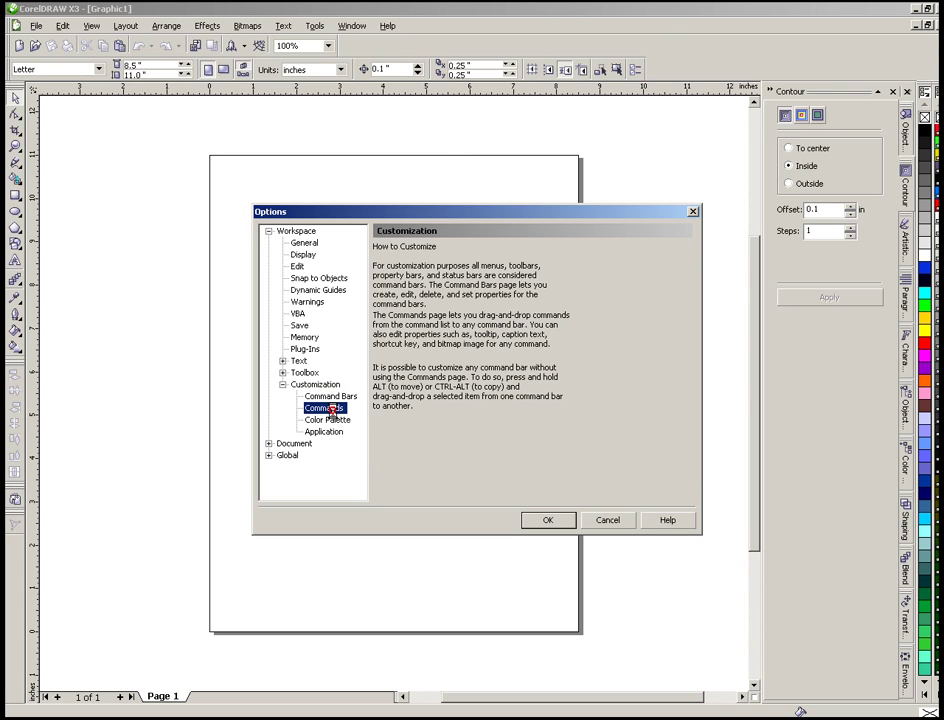
pyautogui.click(333, 410)
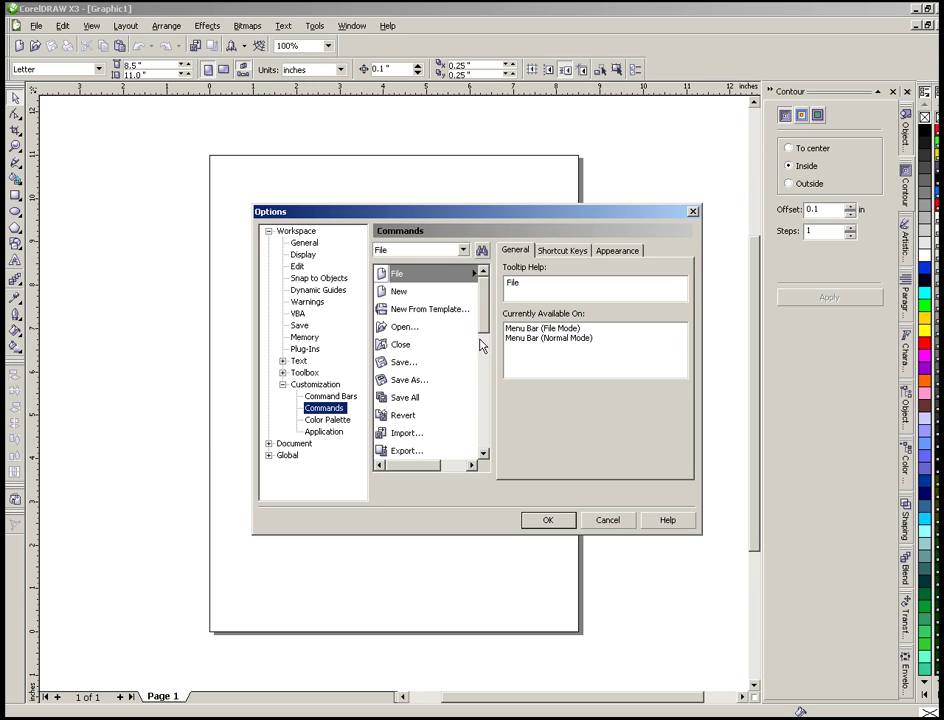
pyautogui.moveTo(482, 316); pyautogui.dragTo(480, 373)
pyautogui.click(410, 366)
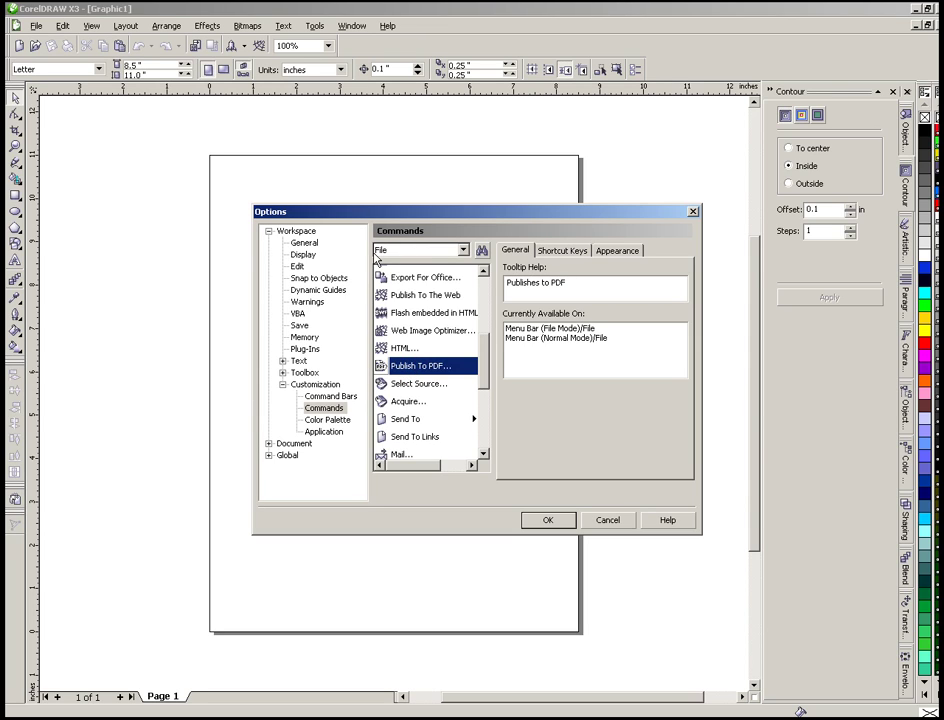
pyautogui.click(462, 251)
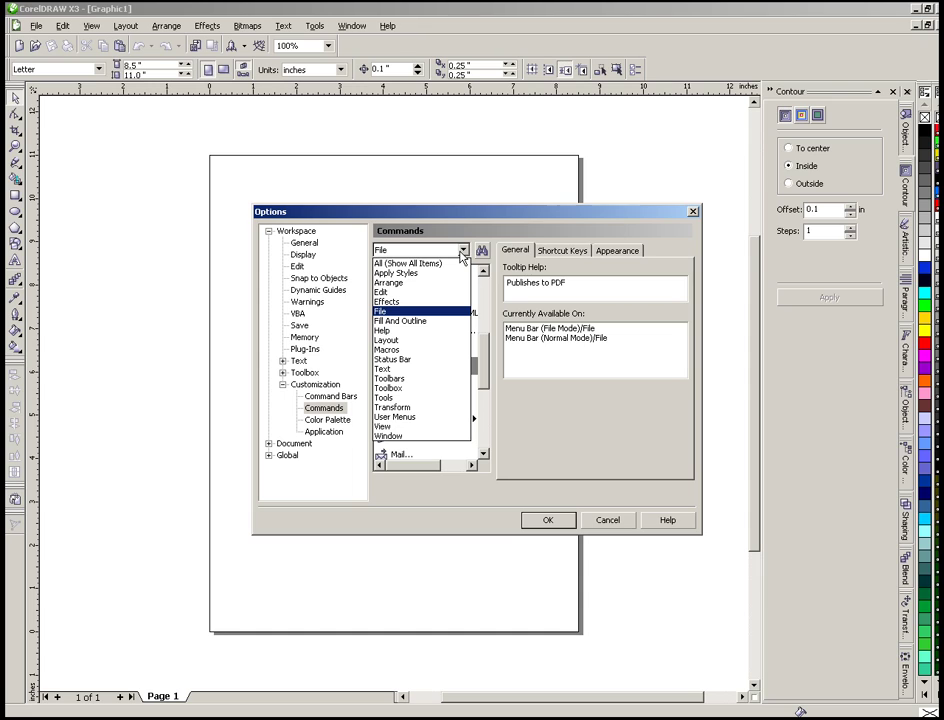
pyautogui.click(462, 252)
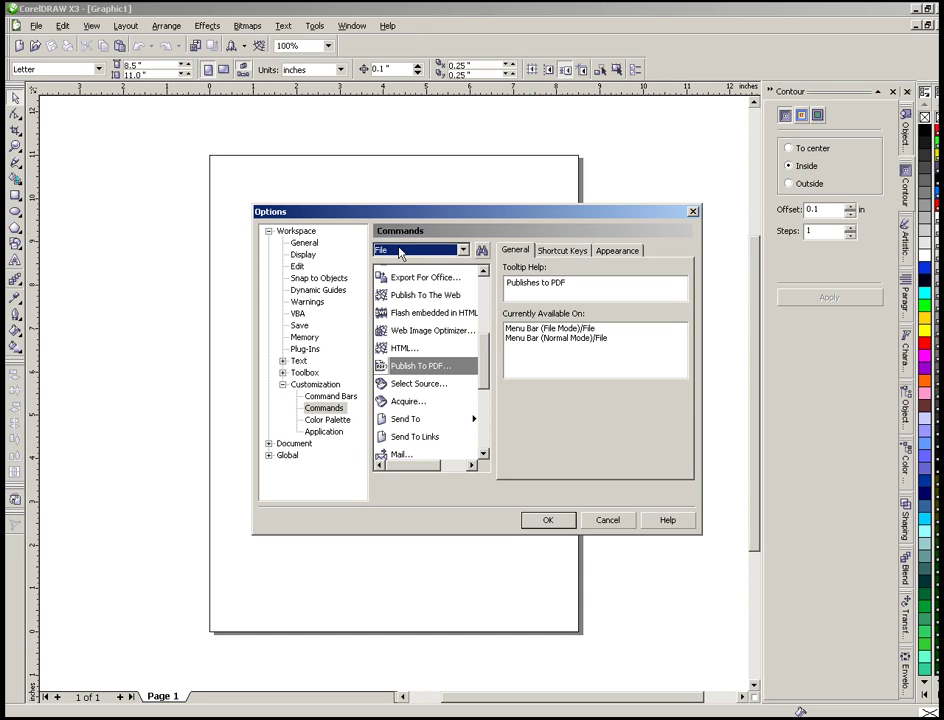
pyautogui.click(387, 371)
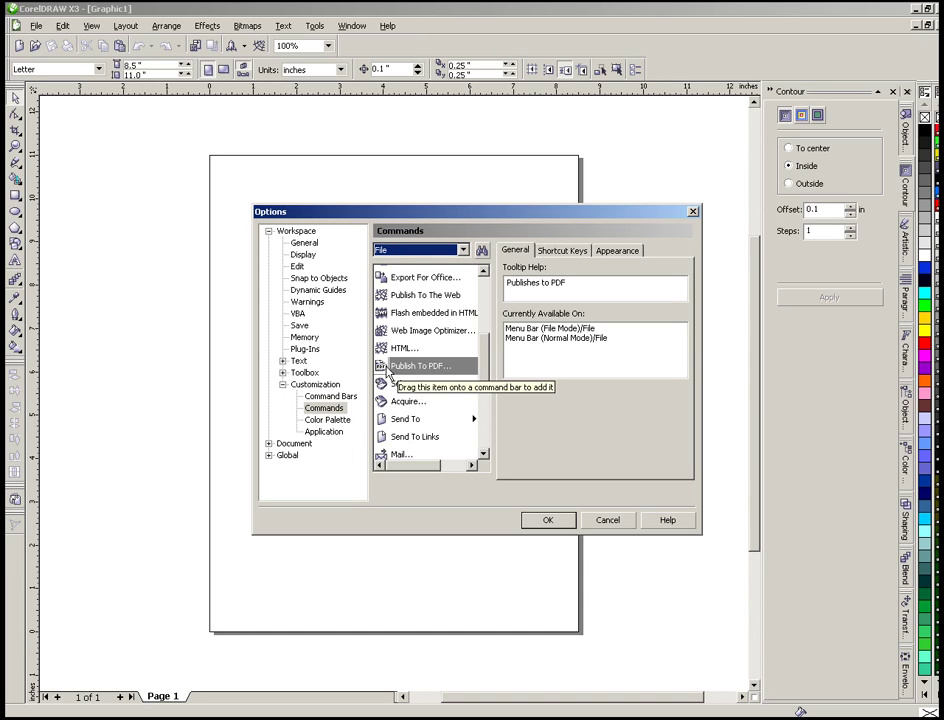
pyautogui.moveTo(385, 370)
pyautogui.mouseDown()
pyautogui.moveTo(306, 362)
pyautogui.moveTo(104, 125)
pyautogui.moveTo(76, 46)
pyautogui.moveTo(93, 100)
pyautogui.moveTo(48, 44)
pyautogui.mouseUp()
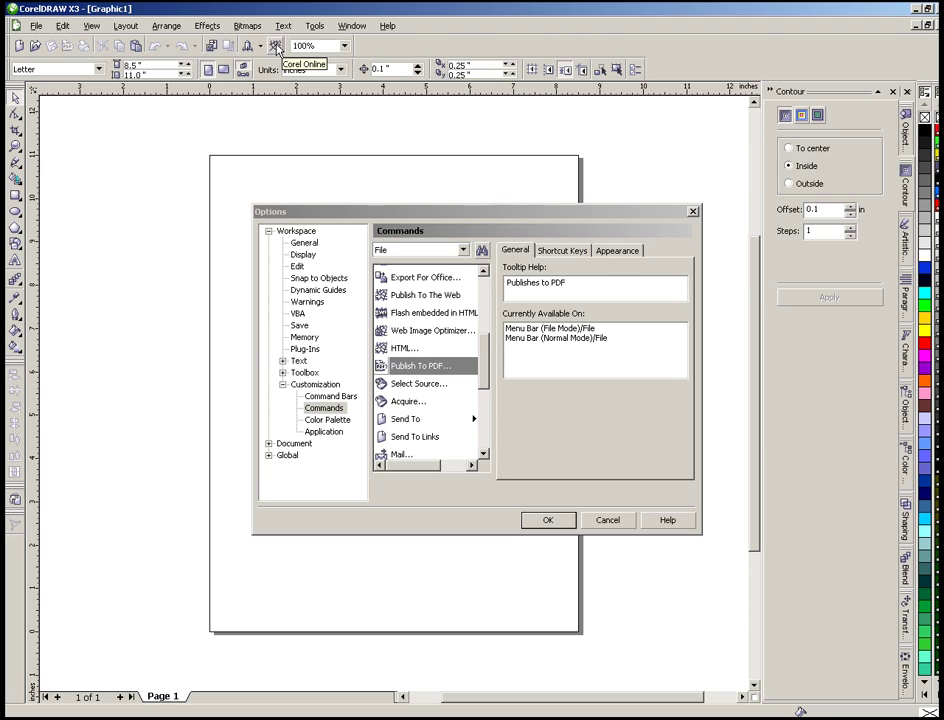
# Drag the Corel Online button off the Standard toolbar onto the canvas, then close Options with OK.
pyautogui.click(276, 47)
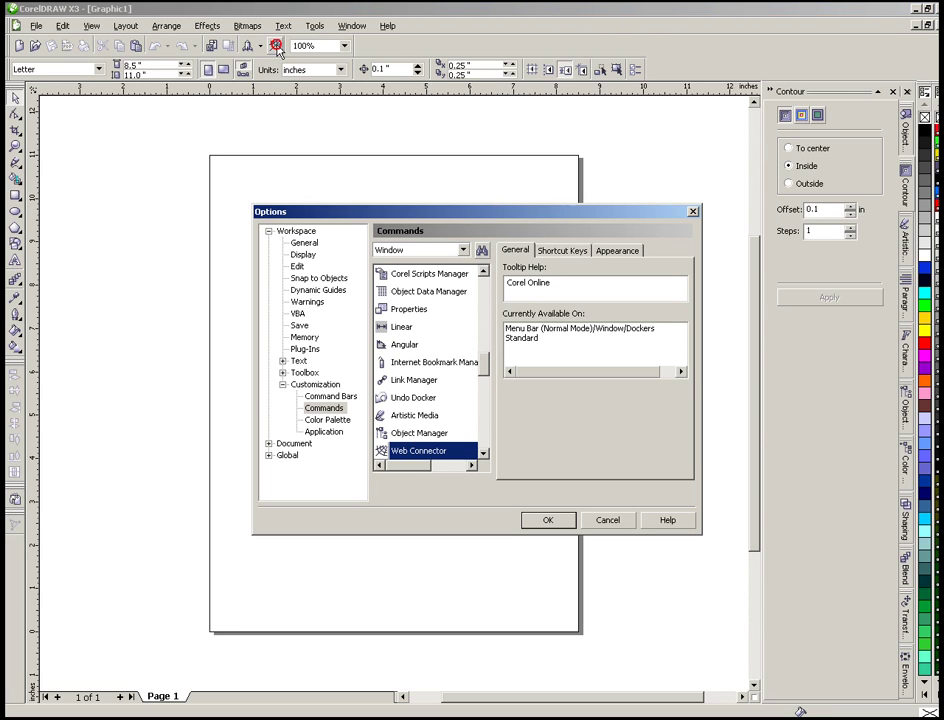
pyautogui.moveTo(275, 47); pyautogui.dragTo(143, 305)
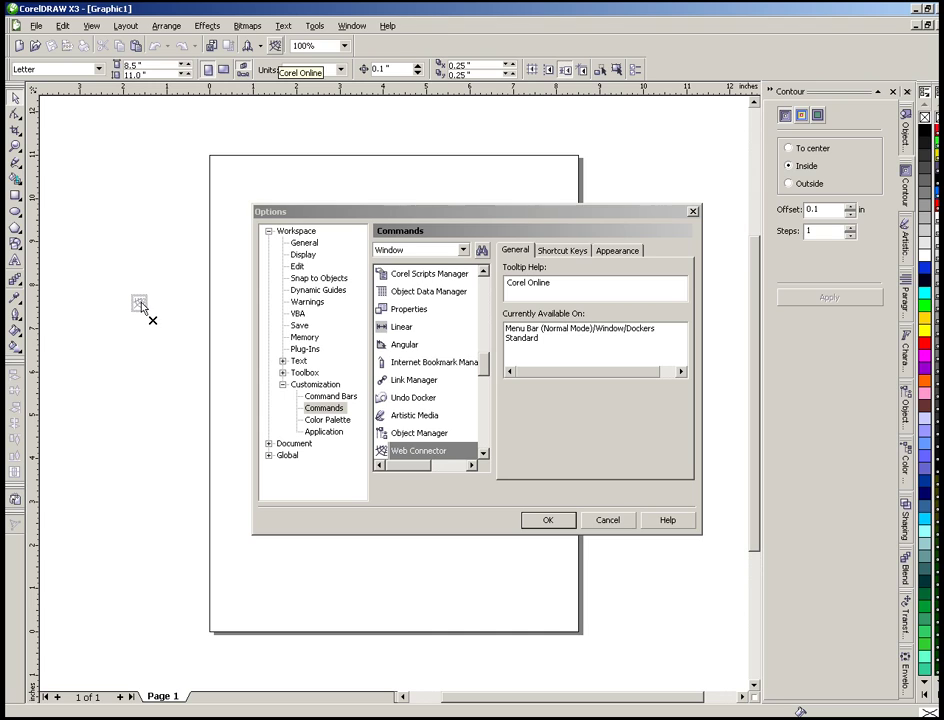
pyautogui.moveTo(141, 307); pyautogui.dragTo(141, 317)
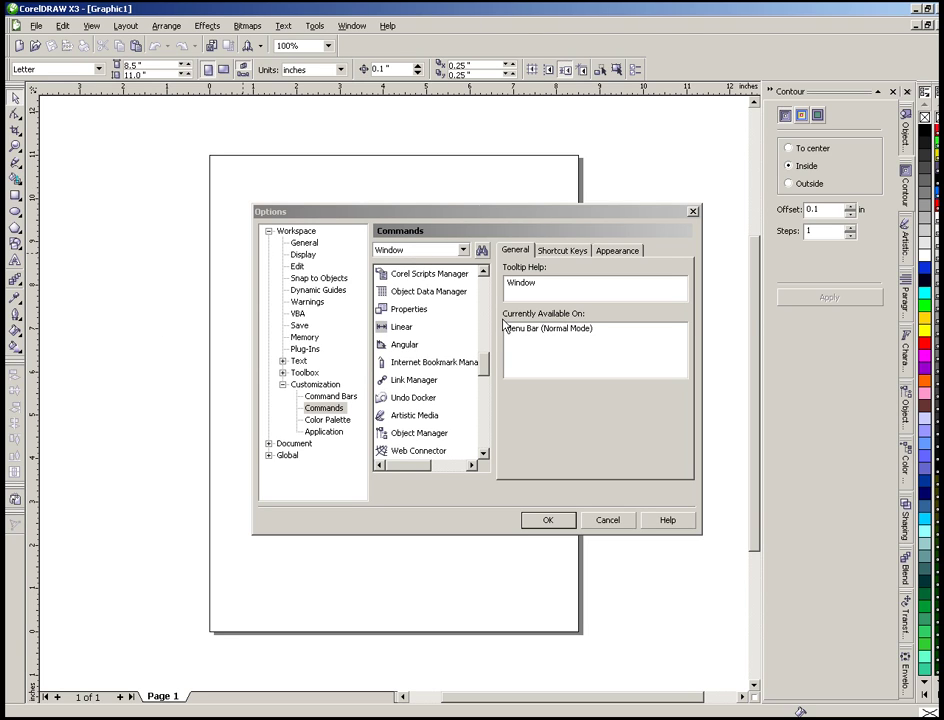
pyautogui.click(463, 251)
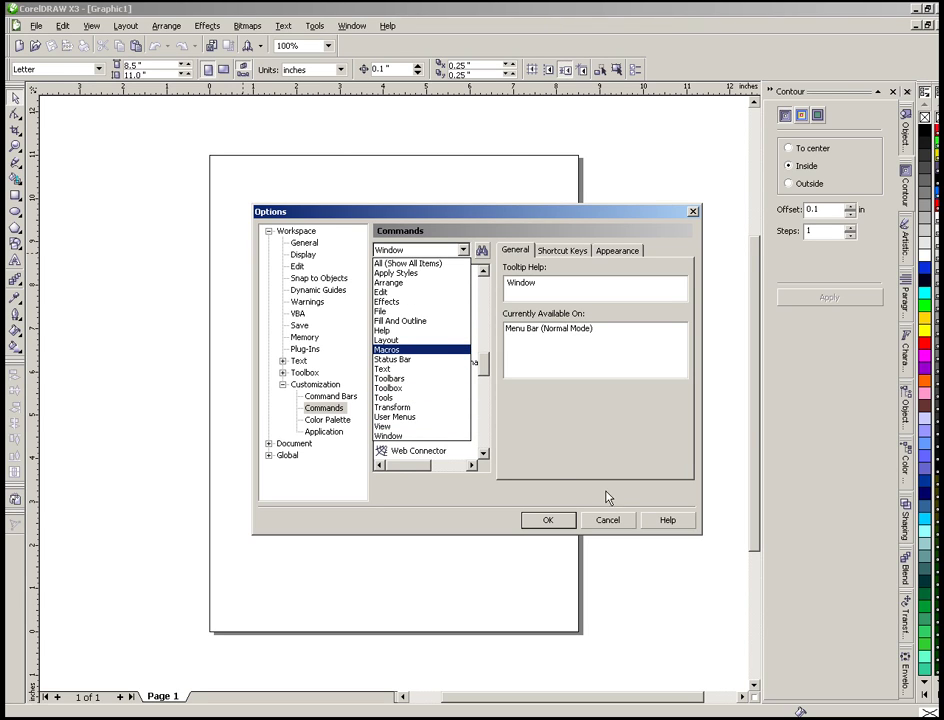
pyautogui.click(549, 520)
pyautogui.click(549, 520)
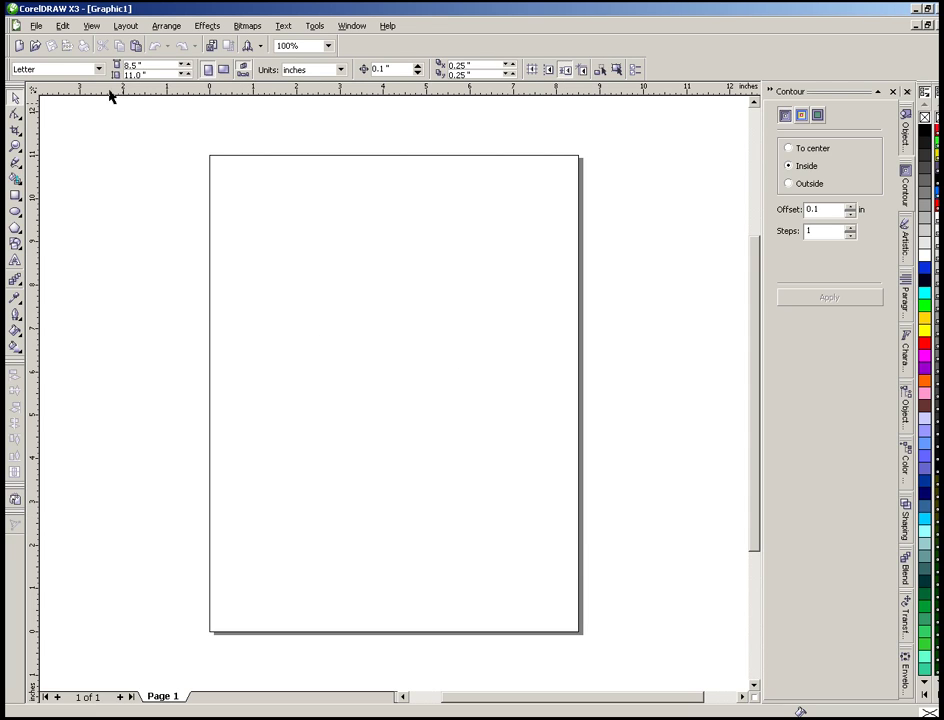
# Draw a 6.163 × 4.086 inch ellipse on the upper page and fill it with blue.
pyautogui.click(15, 211)
pyautogui.moveTo(250, 248)
pyautogui.mouseDown()
pyautogui.moveTo(480, 381)
pyautogui.moveTo(518, 425)
pyautogui.mouseUp()
pyautogui.click(922, 268)
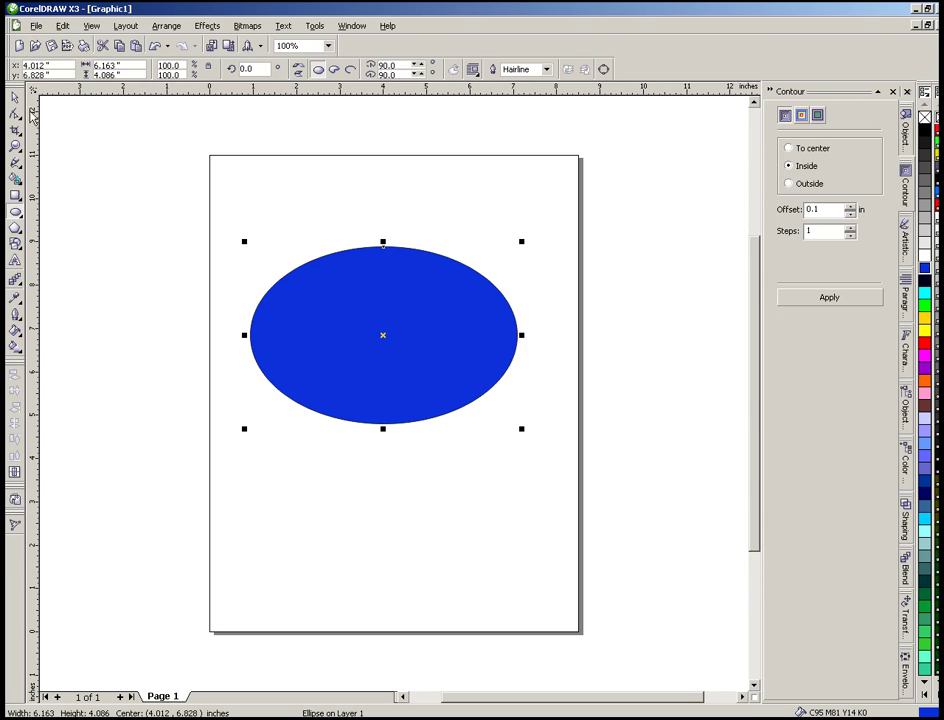
pyautogui.click(66, 46)
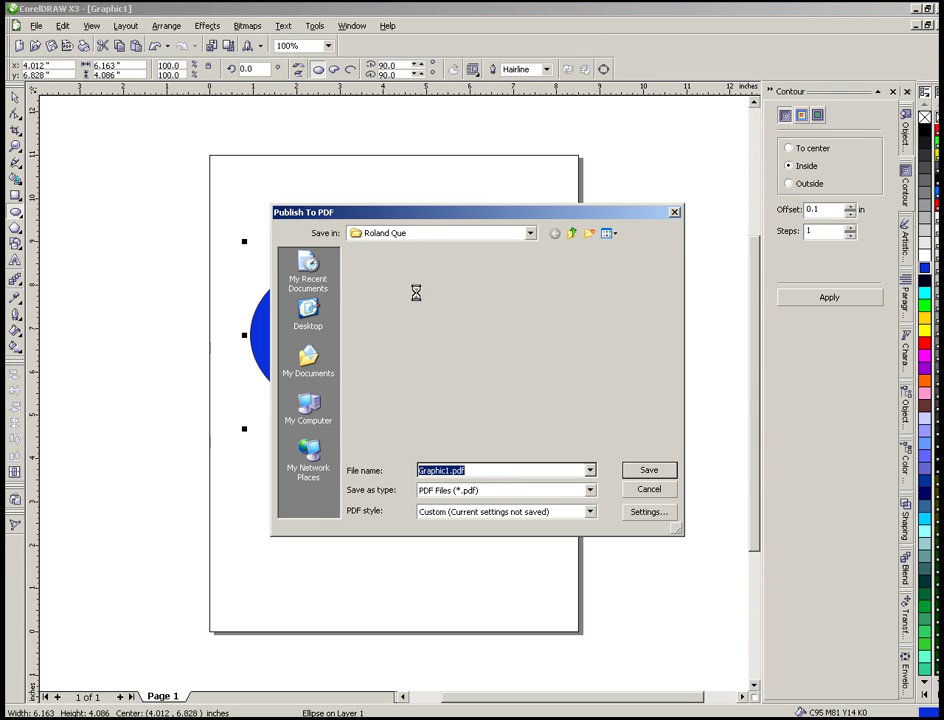
pyautogui.click(648, 489)
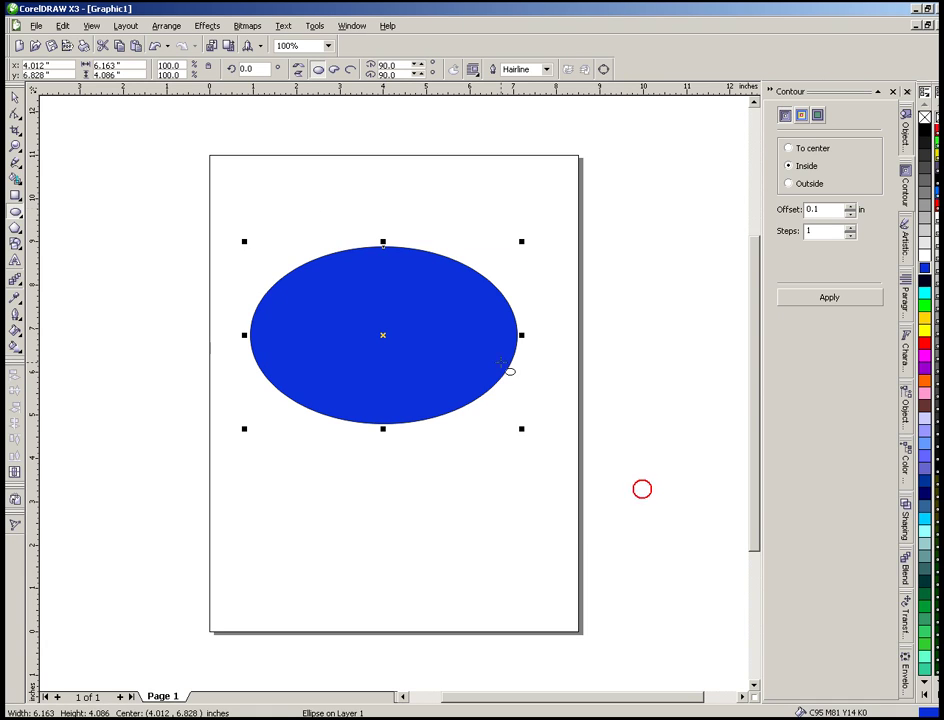
pyautogui.click(36, 26)
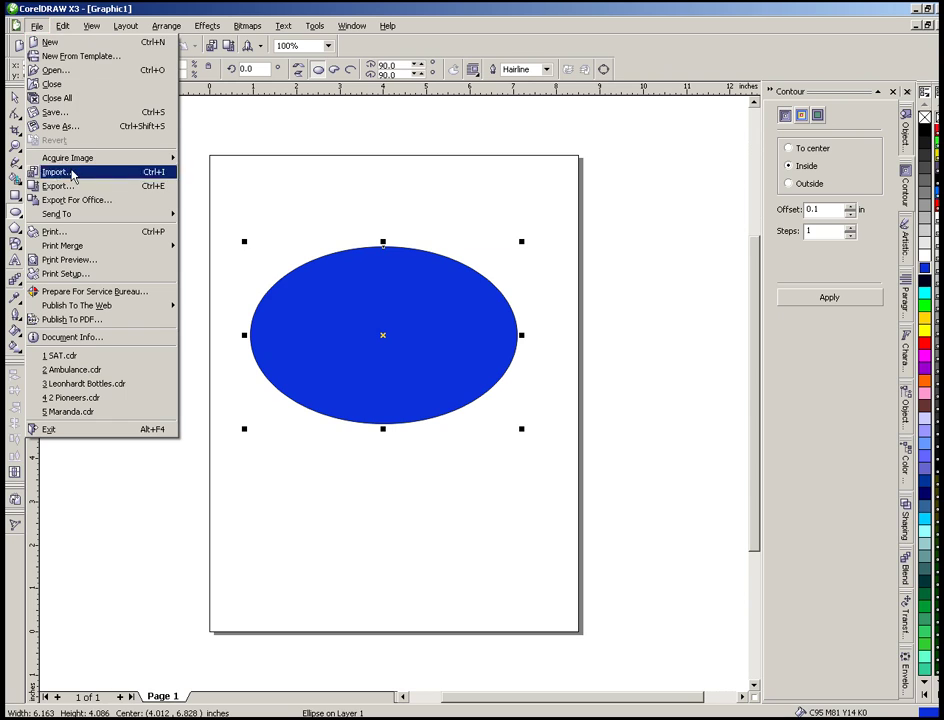
pyautogui.click(87, 324)
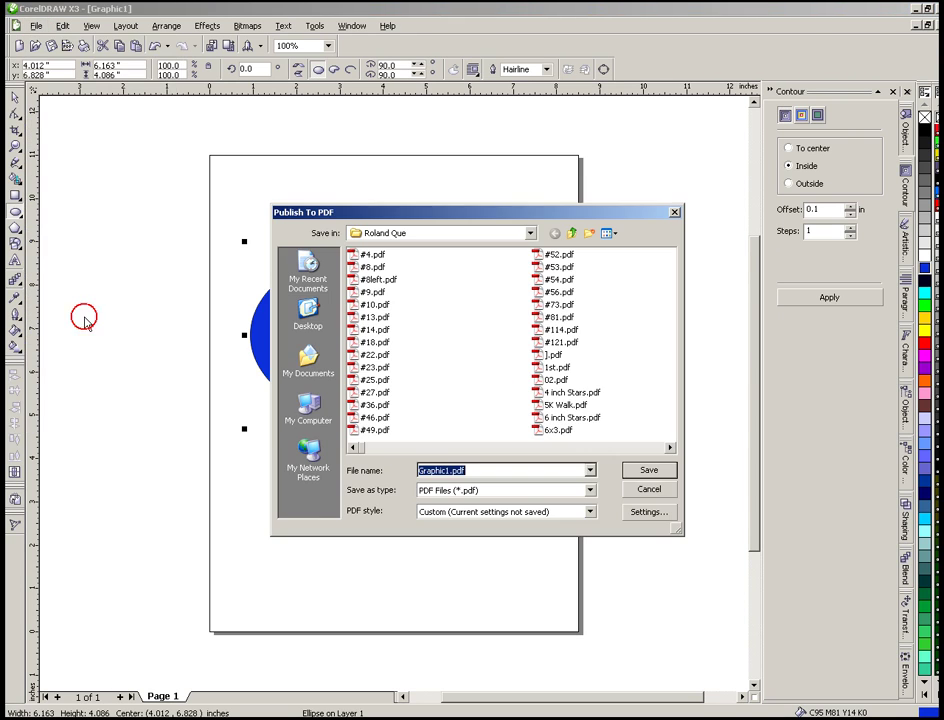
pyautogui.click(673, 489)
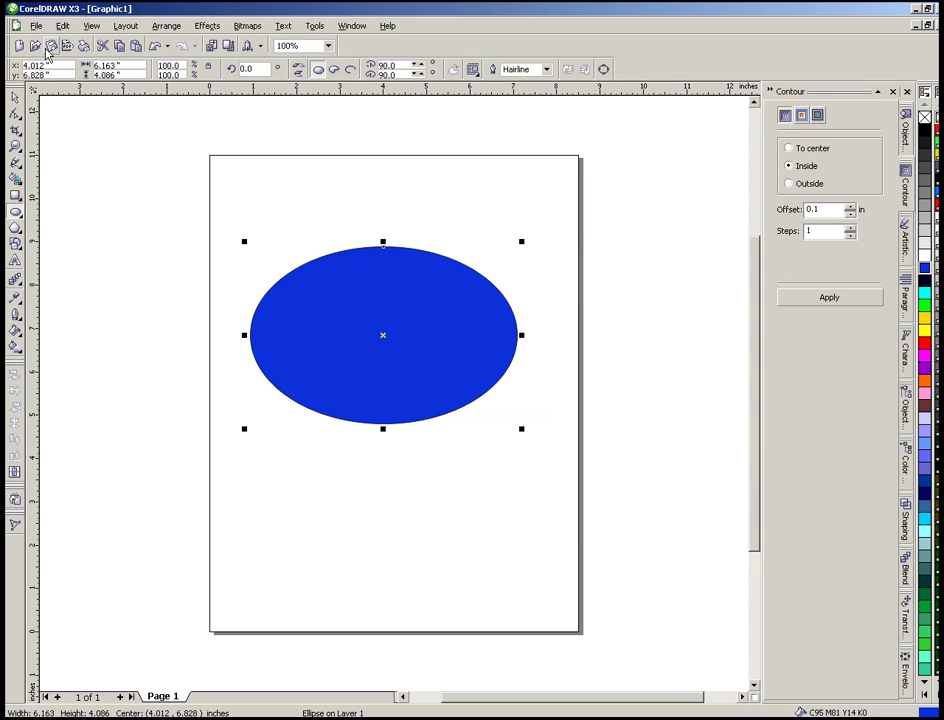
pyautogui.click(64, 45)
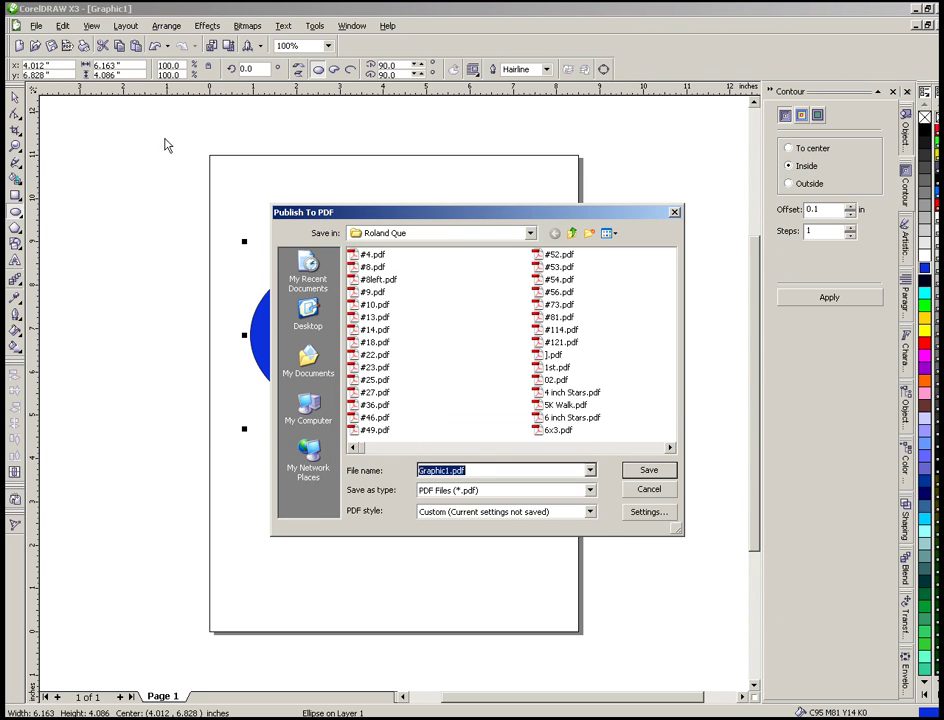
pyautogui.click(667, 494)
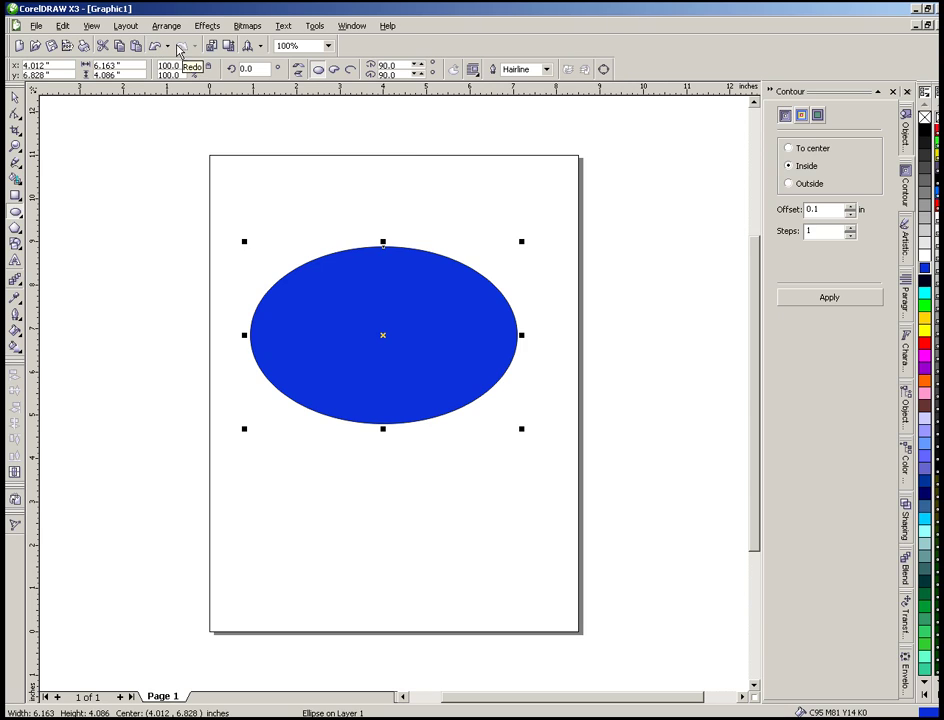
# Set the Standard toolbar to Medium Button Size from the toolbar's Customize menu.
pyautogui.rightClick(176, 45)
pyautogui.moveTo(190, 53)
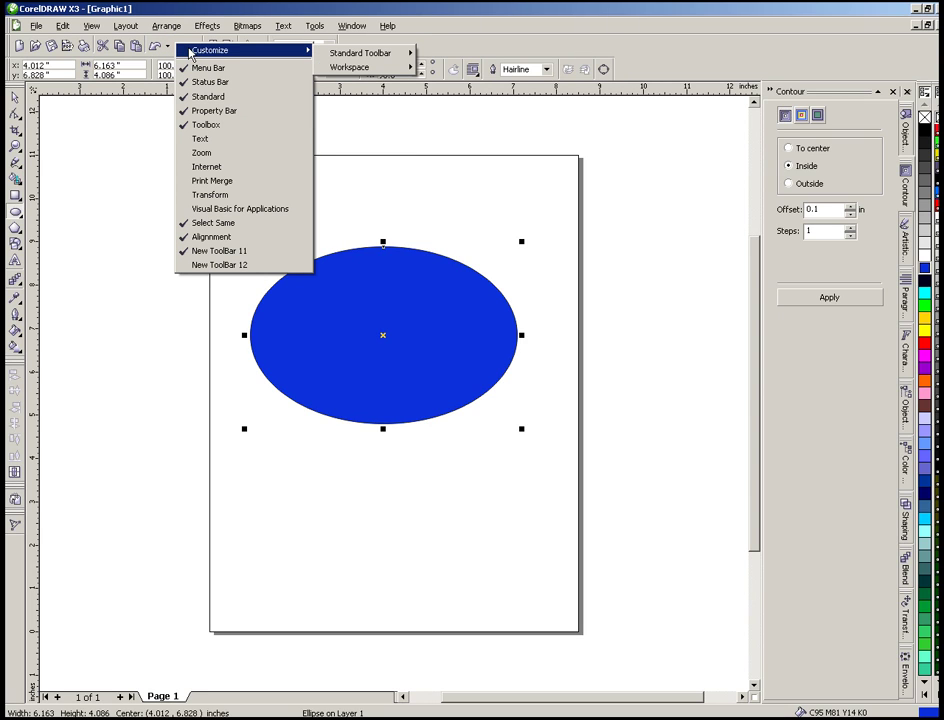
pyautogui.moveTo(380, 60)
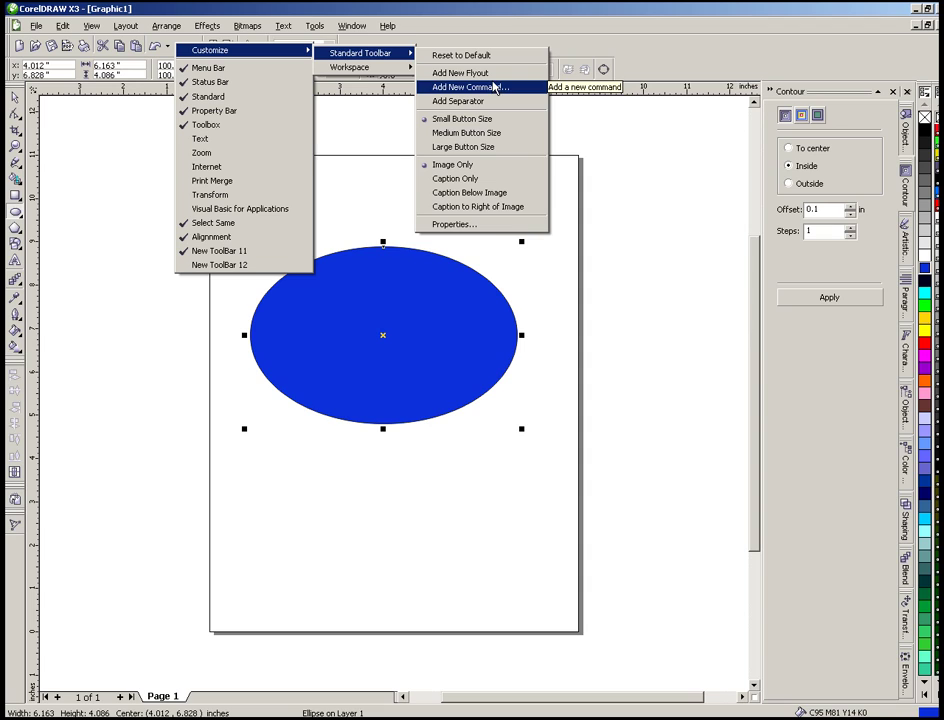
pyautogui.click(487, 135)
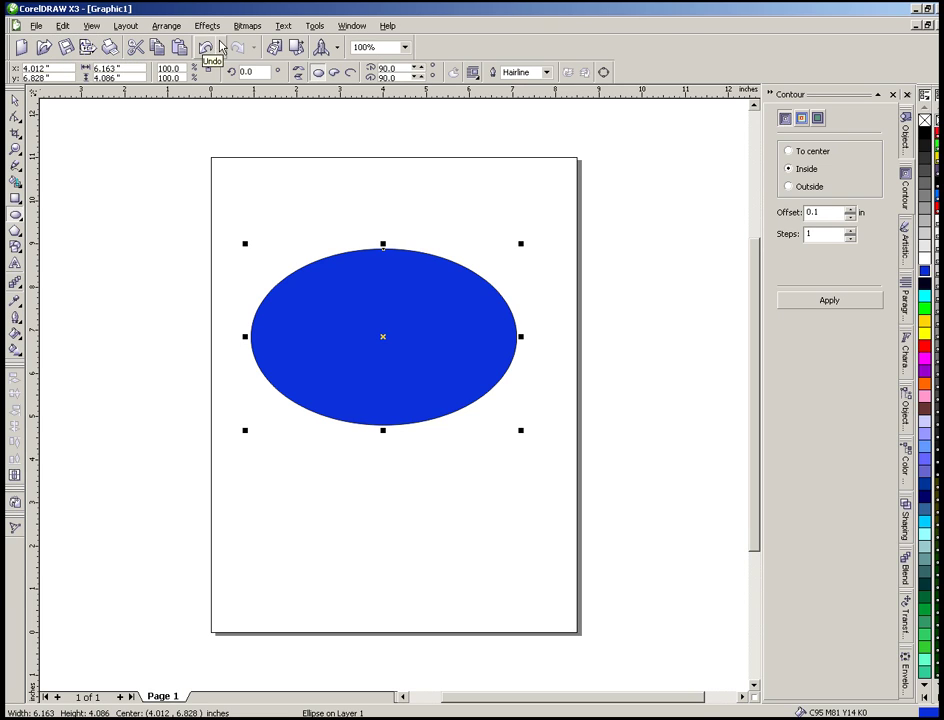
# Set the Standard toolbar back to Small Button Size from the toolbar's Customize menu.
pyautogui.rightClick(141, 46)
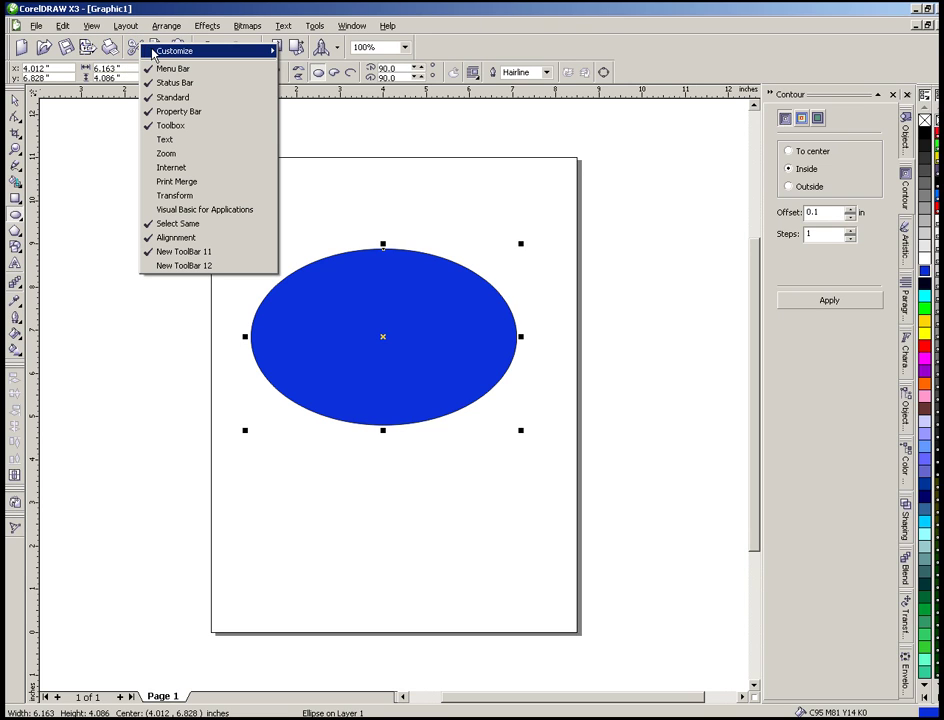
pyautogui.moveTo(160, 51)
pyautogui.moveTo(315, 70)
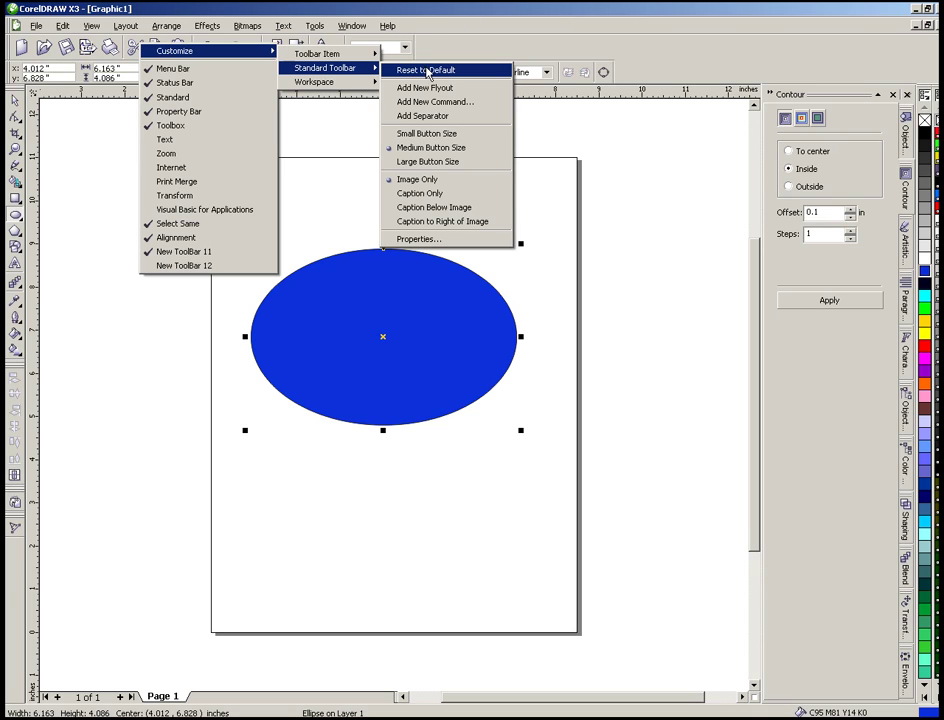
pyautogui.click(419, 135)
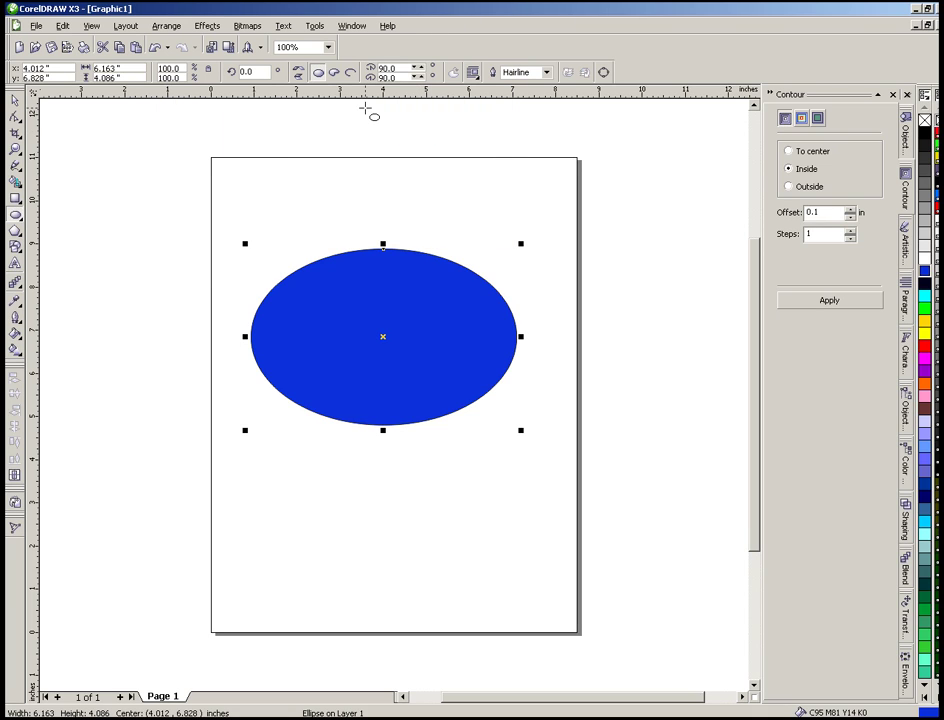